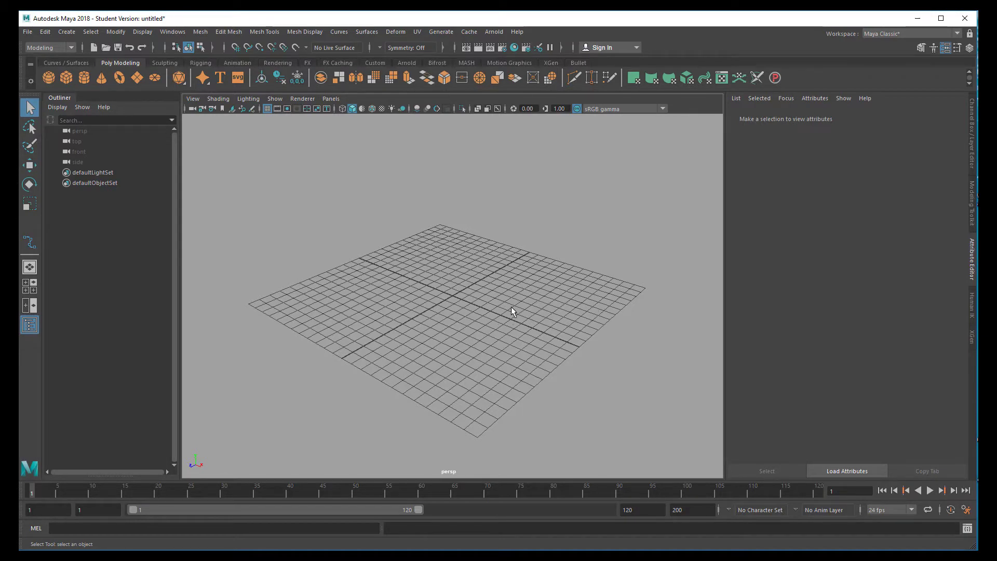
# - Show the front view at full size and turn on its grid
pyautogui.press('space')
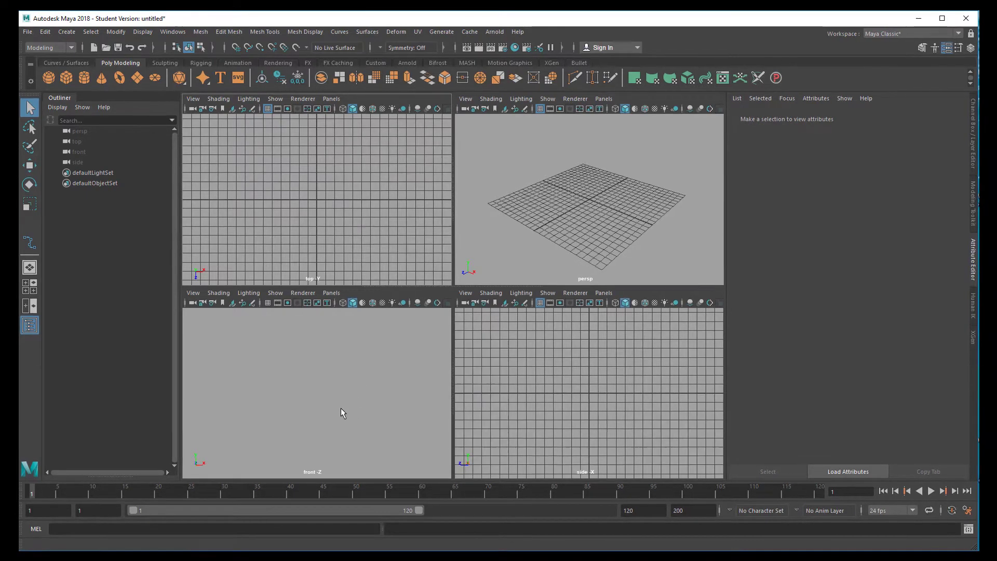
pyautogui.press('space')
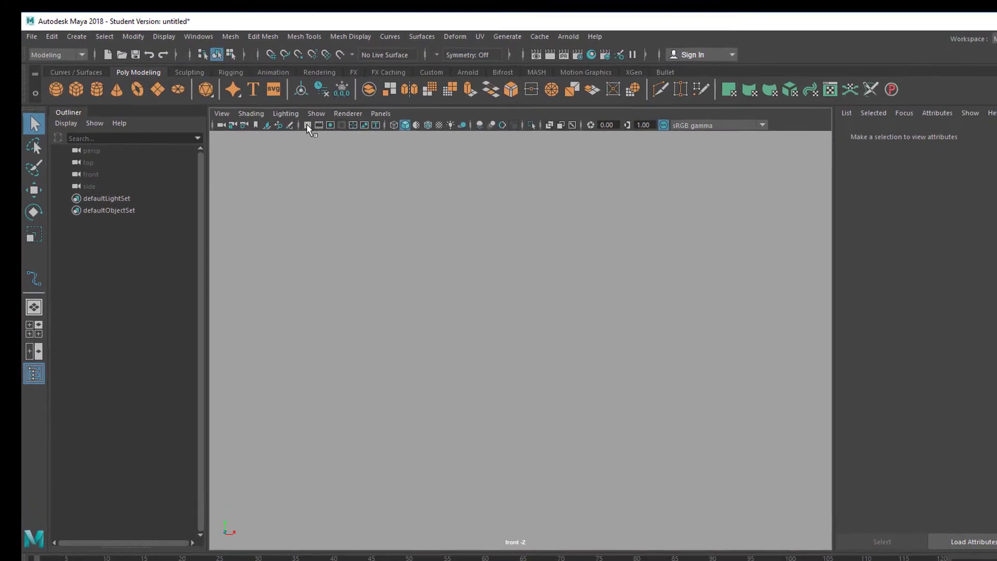
pyautogui.click(291, 118)
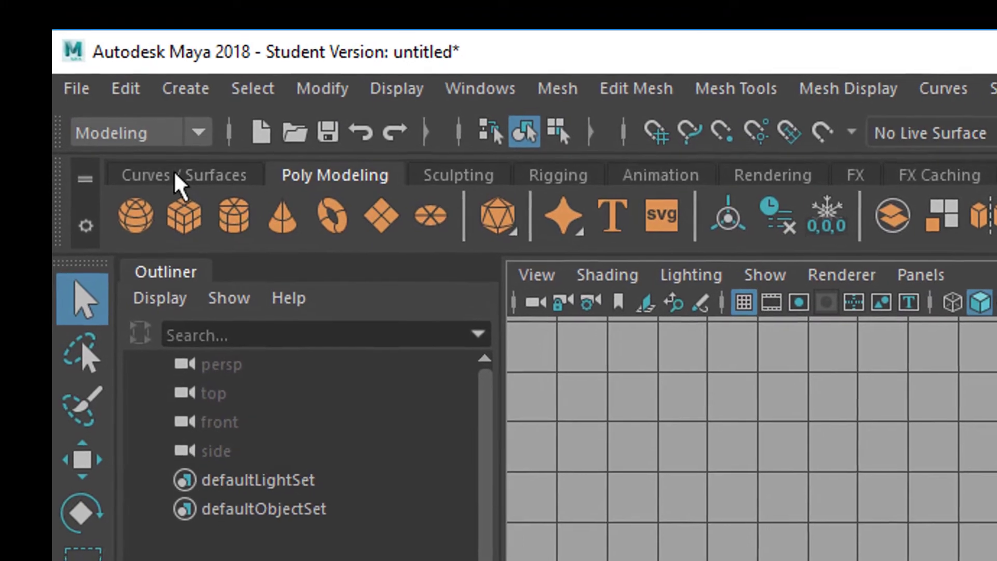
# - Draw a straight vertical curve 8 grid squares tall, 4 squares left of the origin, with a point on every grid line down to the horizontal axis
pyautogui.click(223, 196)
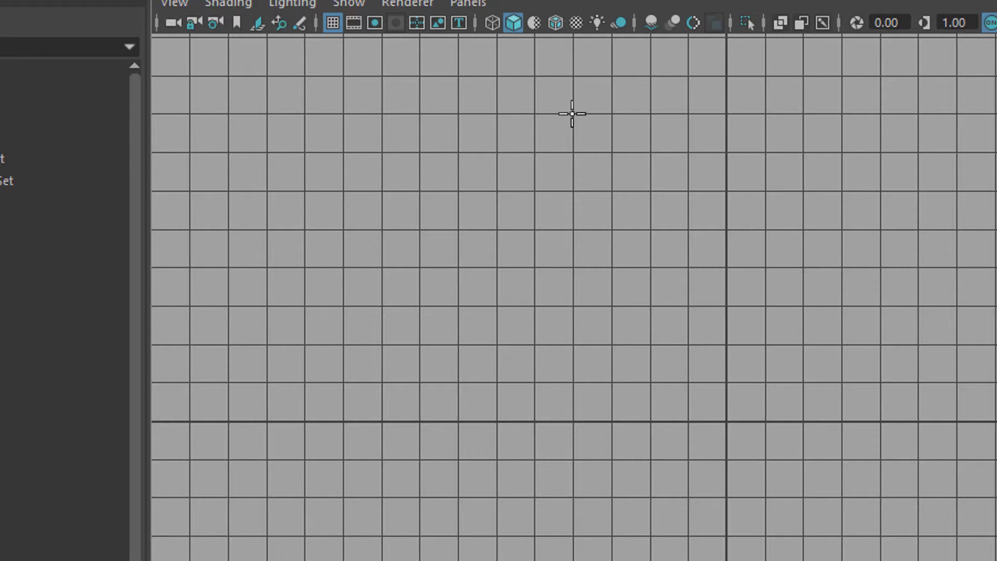
pyautogui.click(572, 114)
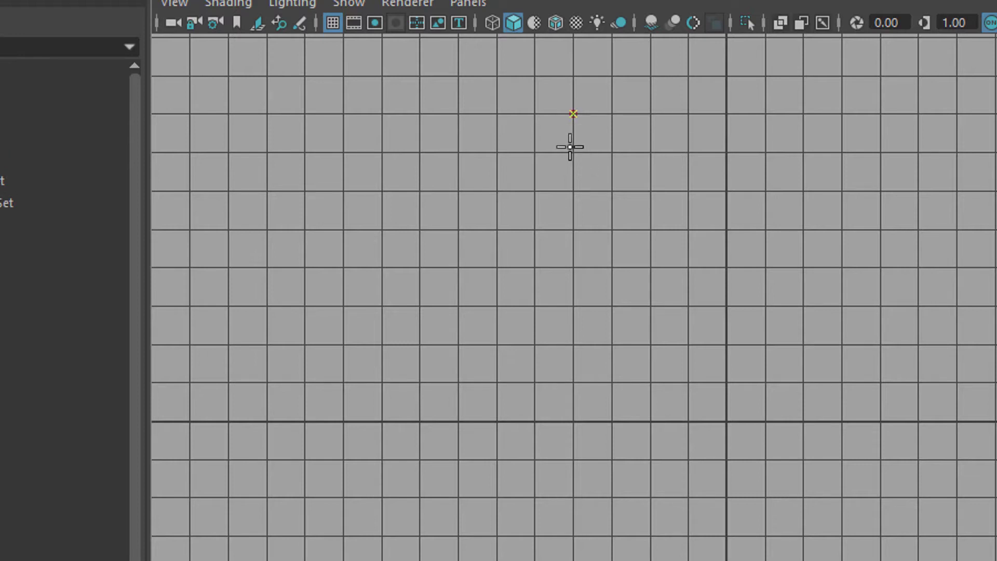
pyautogui.click(572, 152)
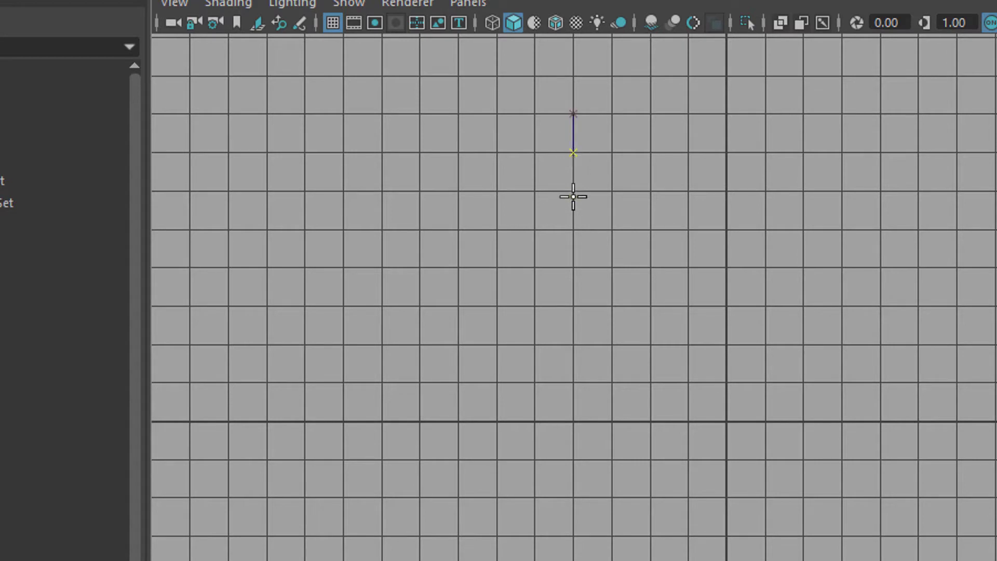
pyautogui.click(574, 192)
pyautogui.click(573, 228)
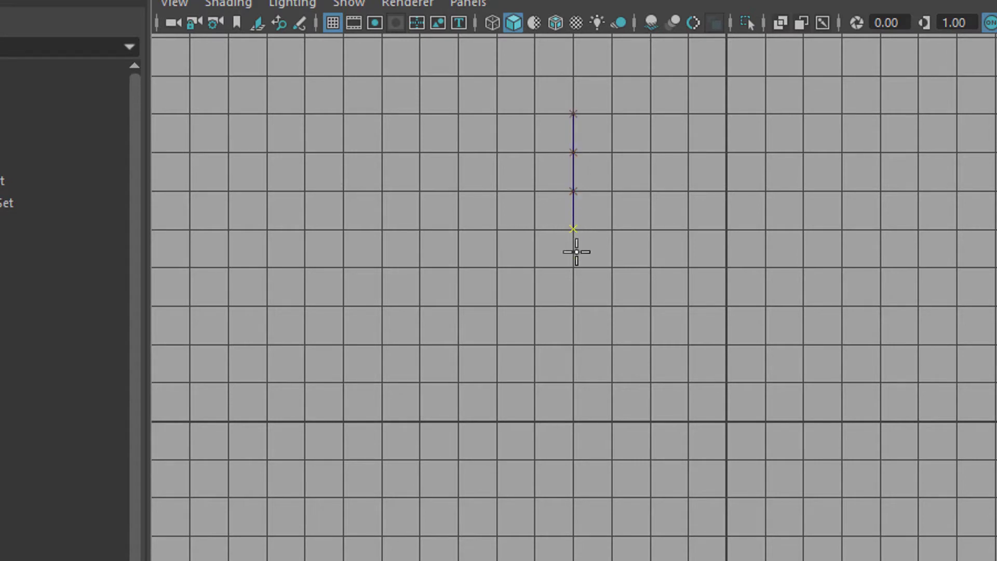
pyautogui.click(572, 268)
pyautogui.click(573, 345)
pyautogui.click(573, 384)
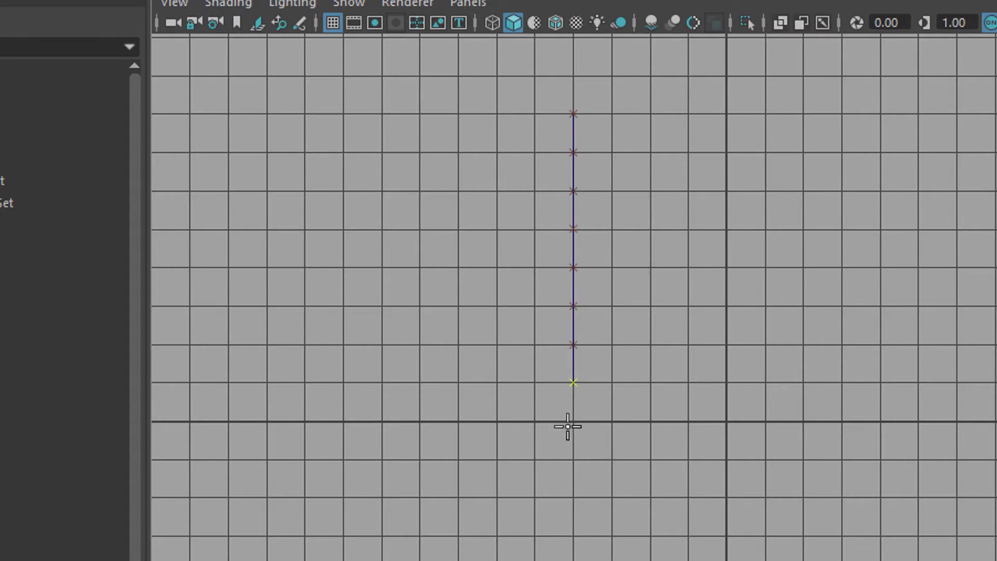
pyautogui.press('Return')
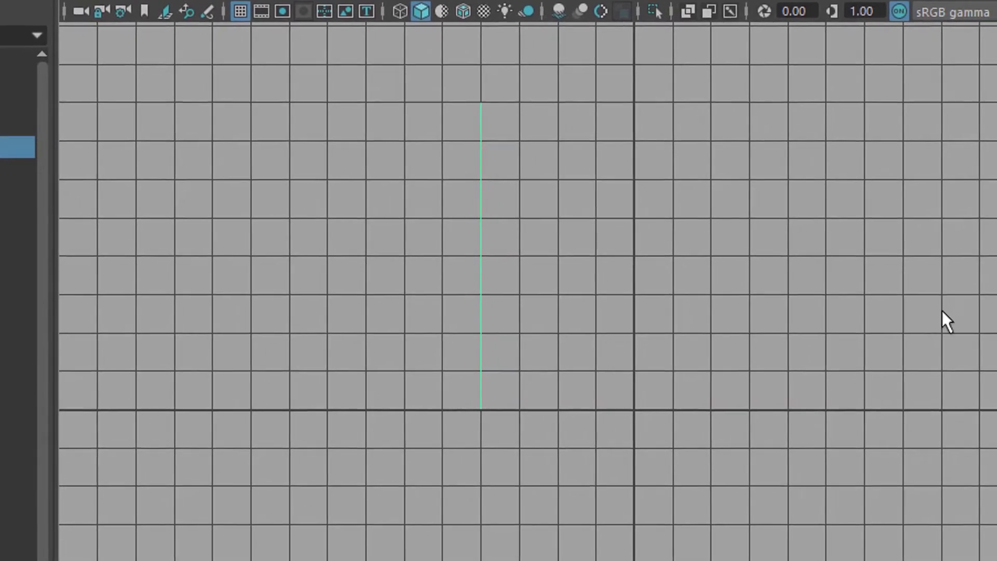
# - Center the pivot of the vertical curve while working in the perspective view
pyautogui.press('space')
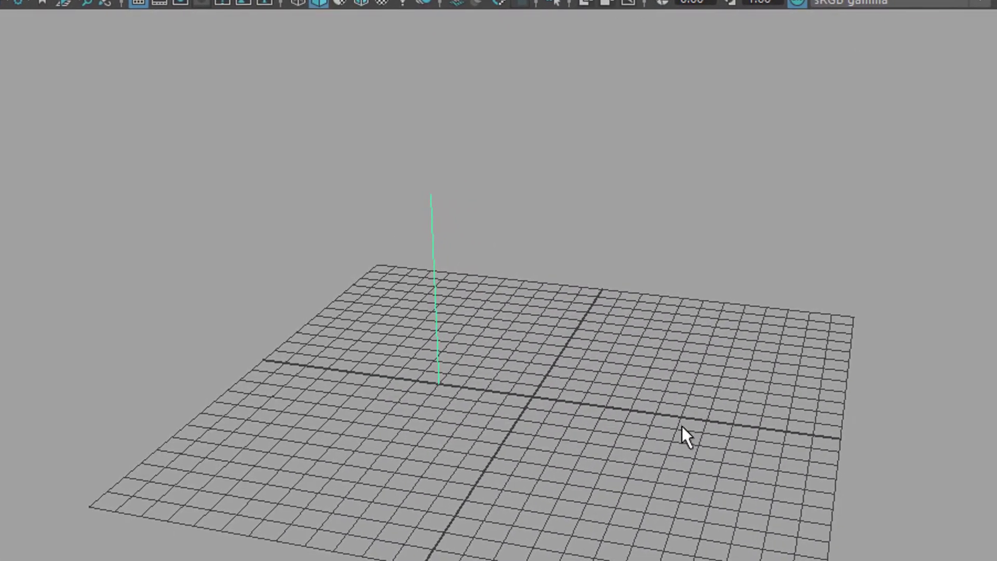
pyautogui.press('w')
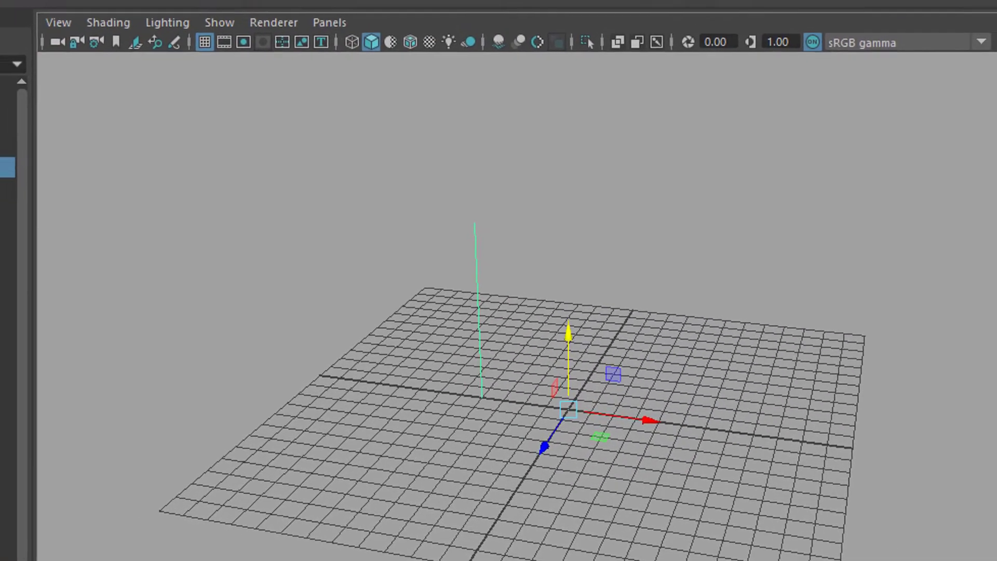
pyautogui.click(92, 6)
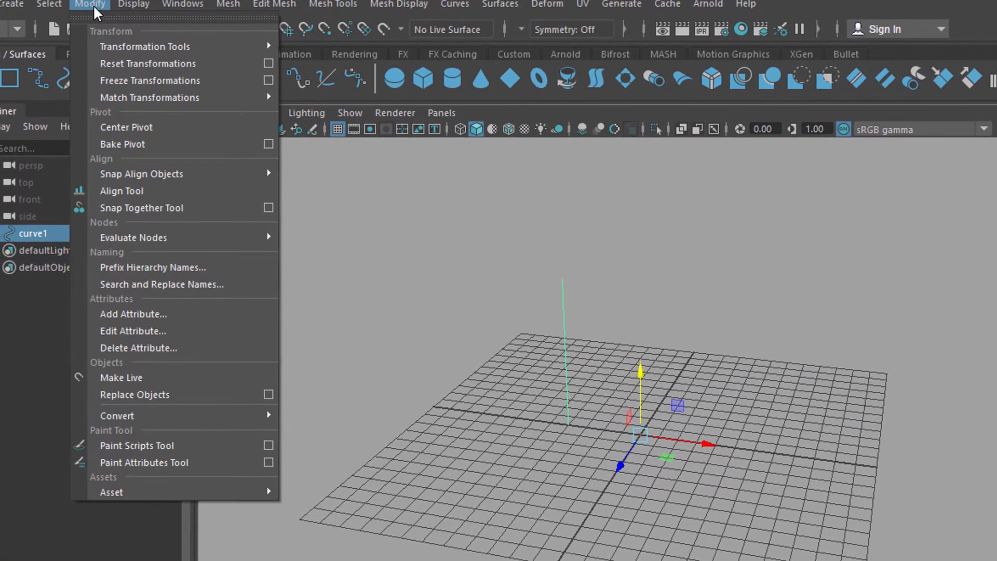
pyautogui.click(129, 127)
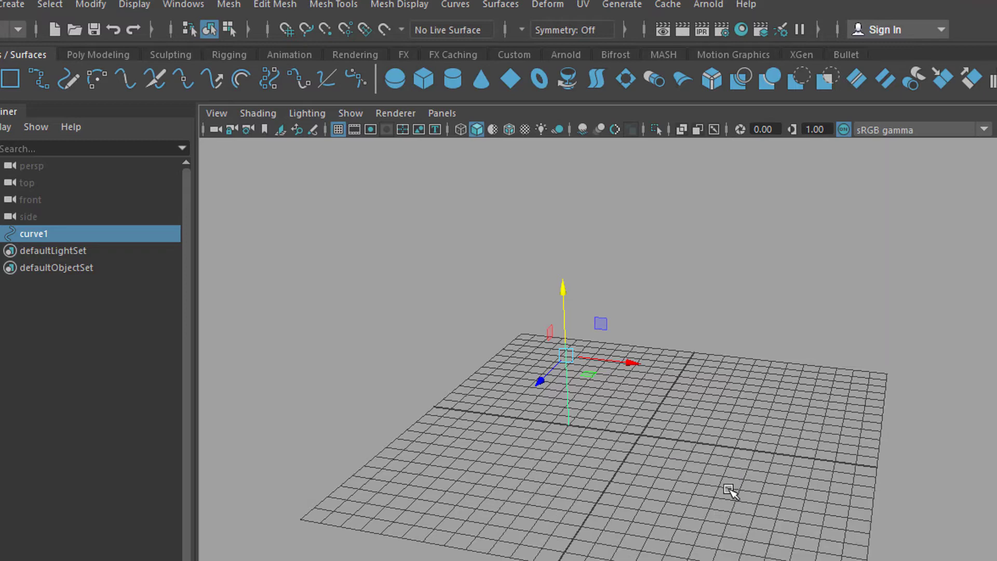
# - Return to the full-size front view, hide its grid and switch the viewport background to the olive gradient
pyautogui.press('space')
pyautogui.press('space')
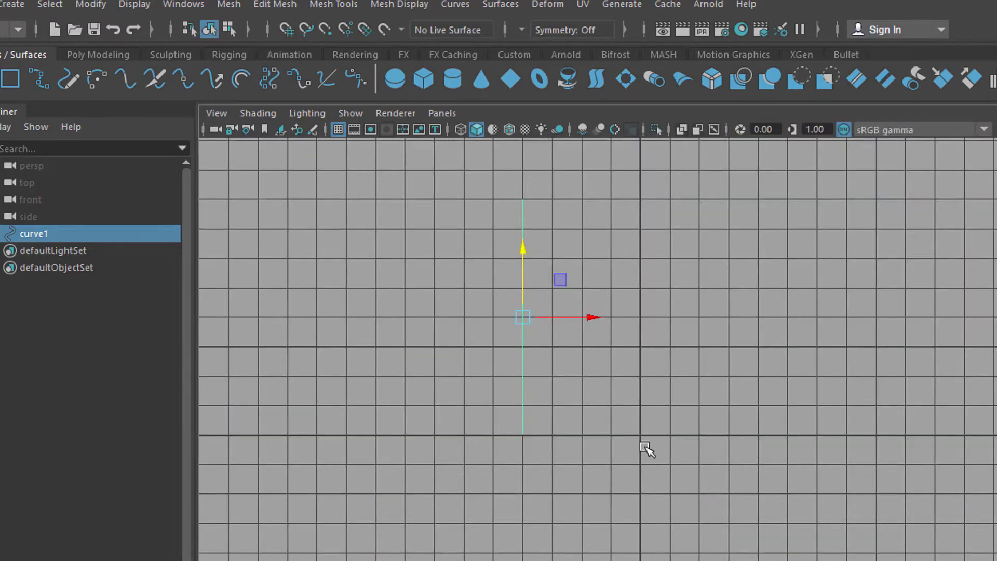
pyautogui.click(337, 129)
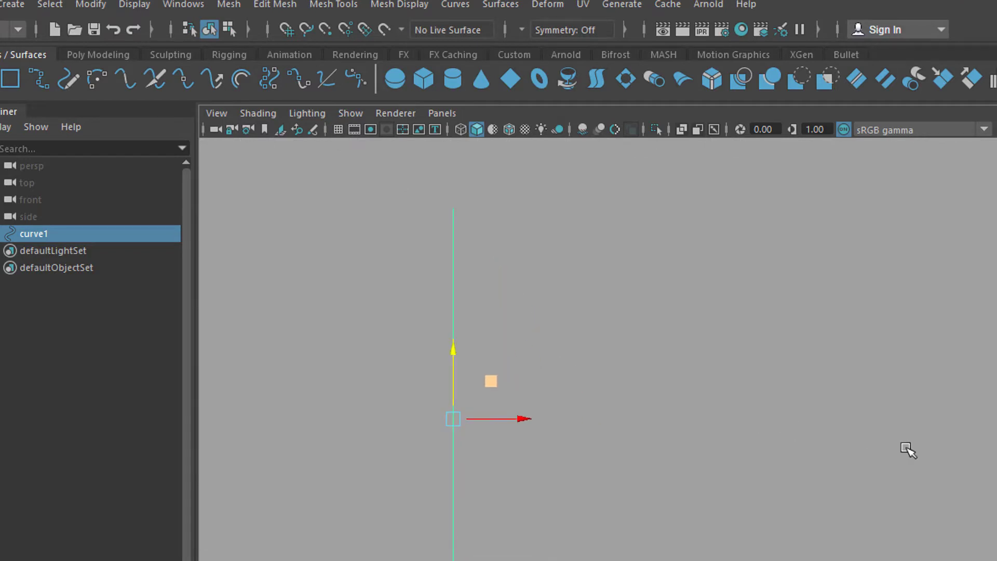
pyautogui.hotkey('alt', 'b')
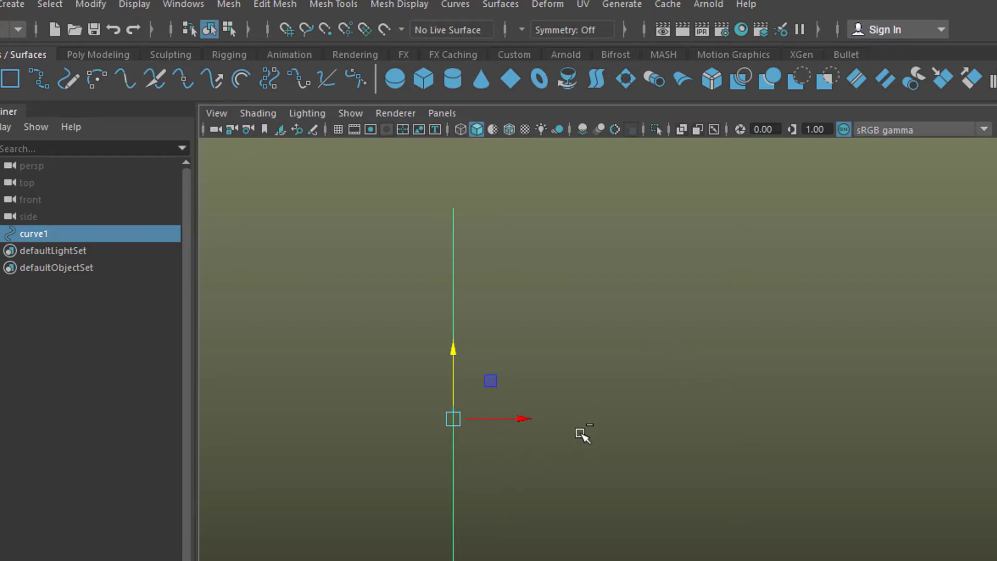
# - Duplicate the vertical curve and move the copy along X by about the curve's own height
pyautogui.hotkey('ctrl', 'd')
pyautogui.moveTo(525, 419); pyautogui.dragTo(946, 416)
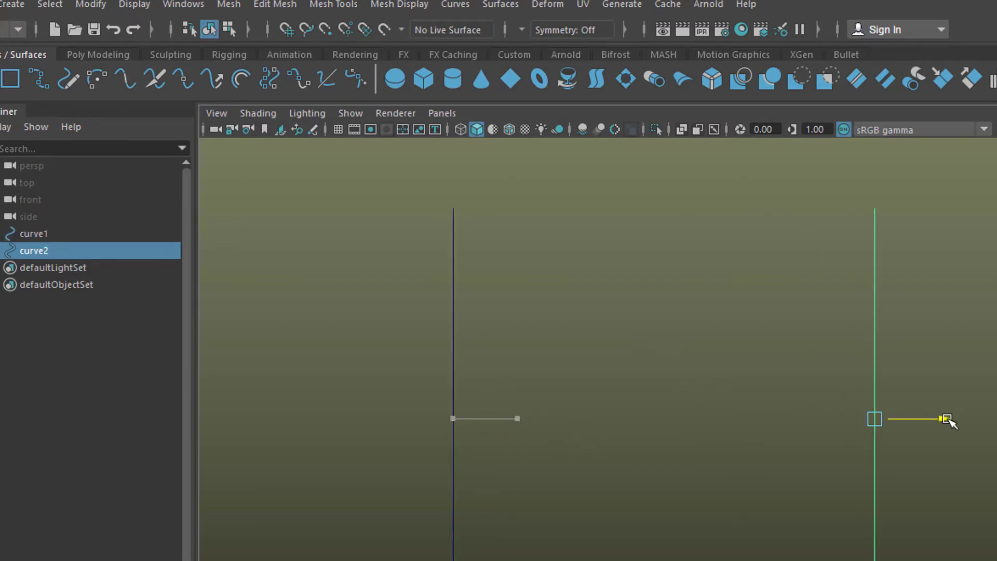
pyautogui.keyDown('alt'); pyautogui.moveTo(808, 454); pyautogui.dragTo(756, 453, button='right'); pyautogui.keyUp('alt')
pyautogui.keyDown('alt'); pyautogui.moveTo(756, 454); pyautogui.dragTo(597, 429, button='middle'); pyautogui.keyUp('alt')
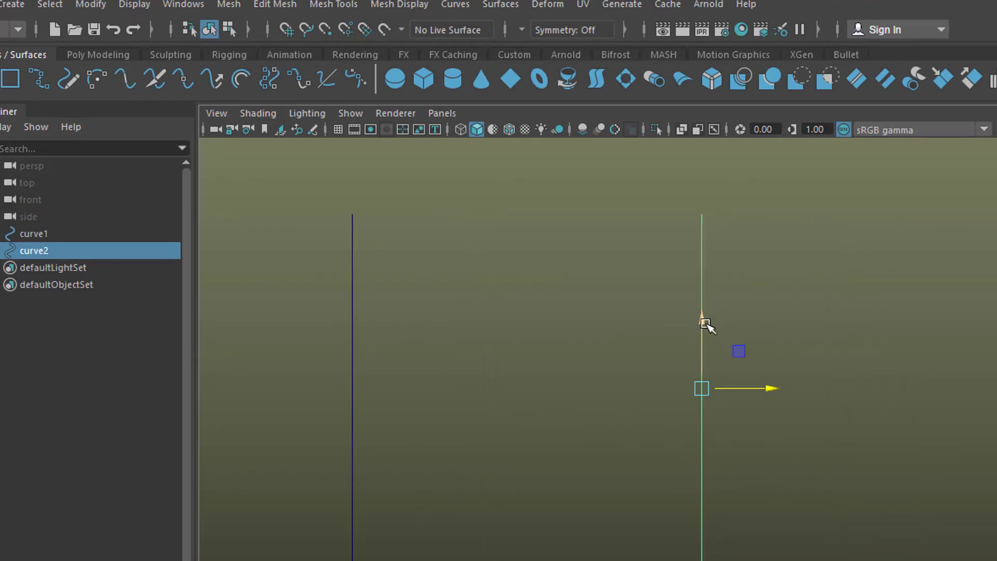
pyautogui.keyDown('alt'); pyautogui.moveTo(779, 474); pyautogui.dragTo(906, 478, button='right'); pyautogui.keyUp('alt')
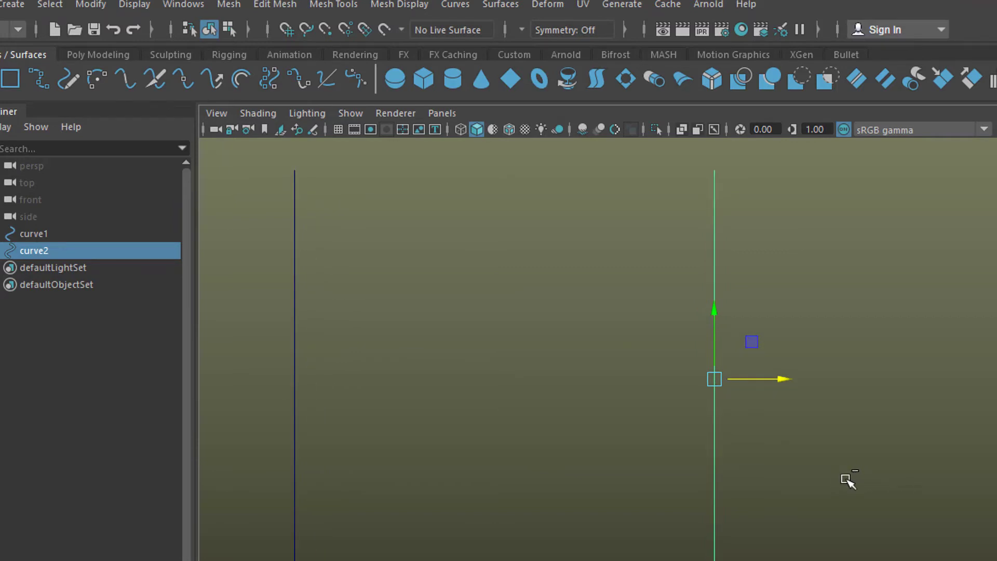
# - Duplicate the second curve with a tiny X offset beside it, and duplicate that copy, moving it well along X as the far edge
pyautogui.hotkey('ctrl', 'd')
pyautogui.keyDown('alt'); pyautogui.moveTo(613, 469); pyautogui.dragTo(549, 542, button='middle'); pyautogui.keyUp('alt')
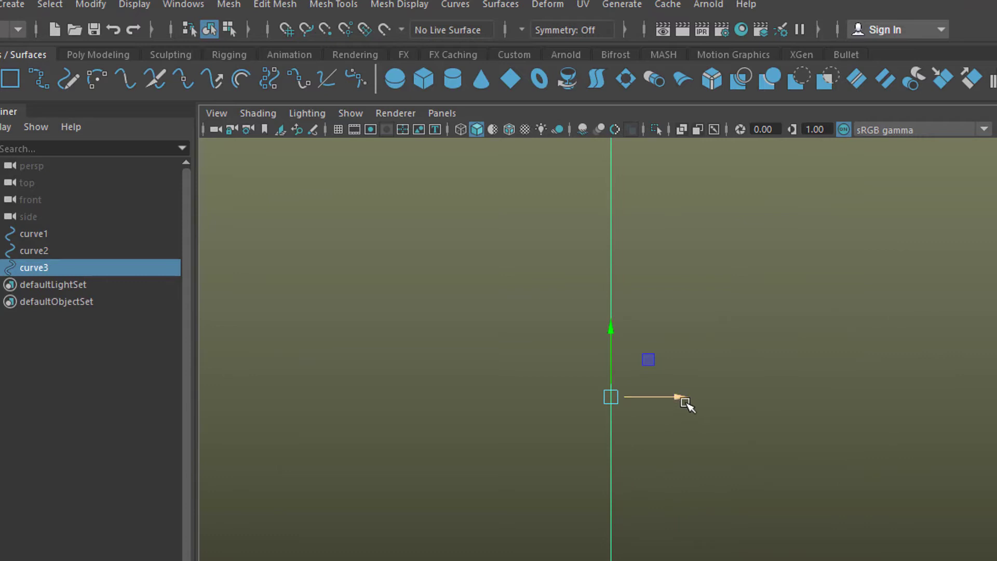
pyautogui.moveTo(685, 399); pyautogui.dragTo(689, 403)
pyautogui.keyDown('alt'); pyautogui.moveTo(818, 473); pyautogui.dragTo(518, 505); pyautogui.keyUp('alt')
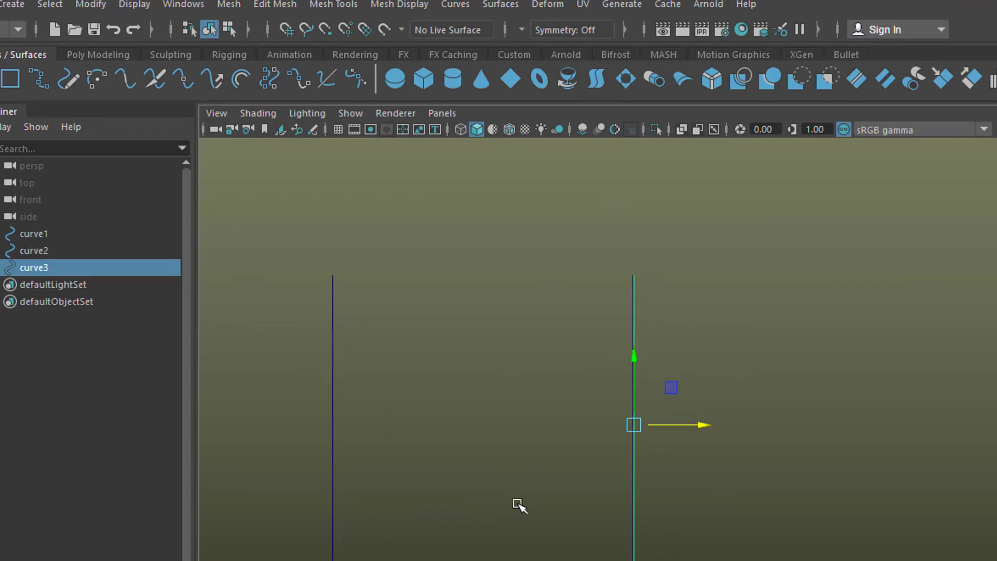
pyautogui.hotkey('ctrl', 'd')
pyautogui.moveTo(717, 432); pyautogui.dragTo(965, 454)
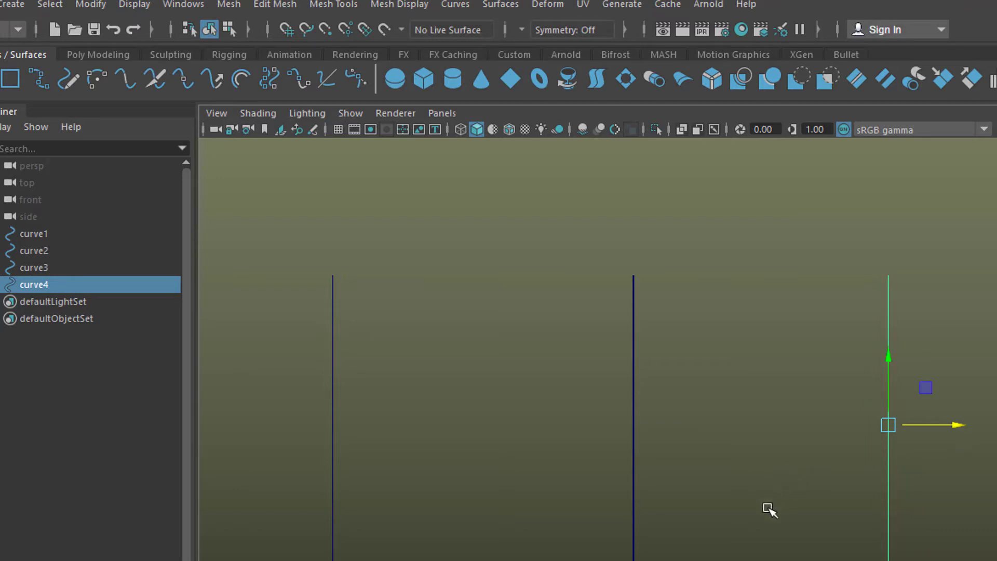
# - Loft one surface between curve1 and curve2, and another between curve3 and curve4
pyautogui.click(42, 230)
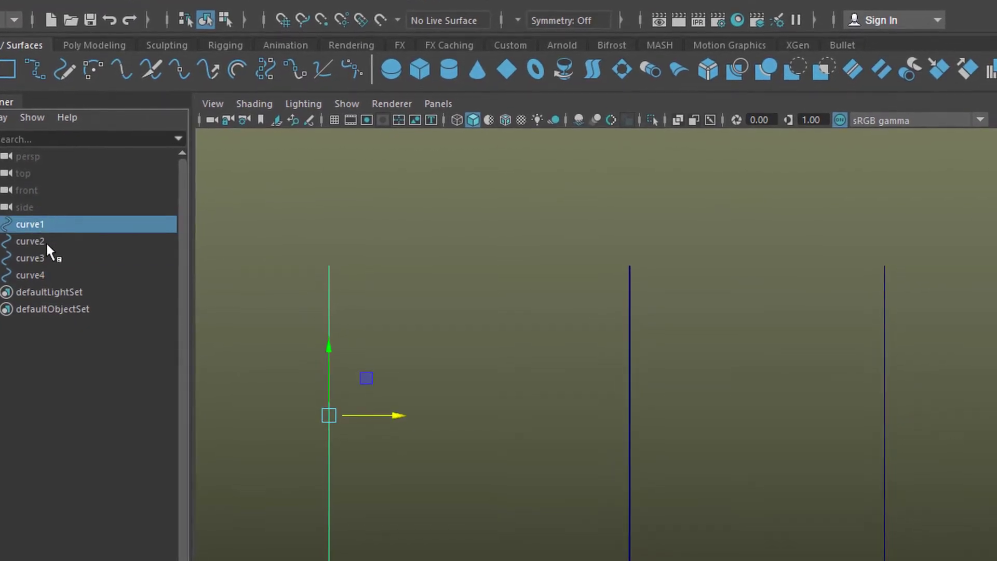
pyautogui.keyDown('ctrl'); pyautogui.click(44, 246); pyautogui.keyUp('ctrl')
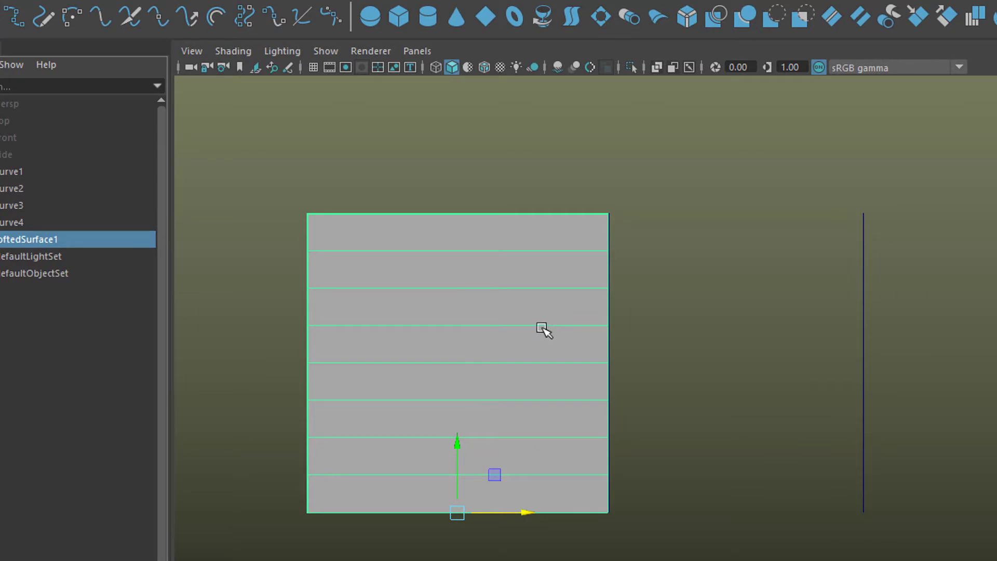
pyautogui.click(20, 203)
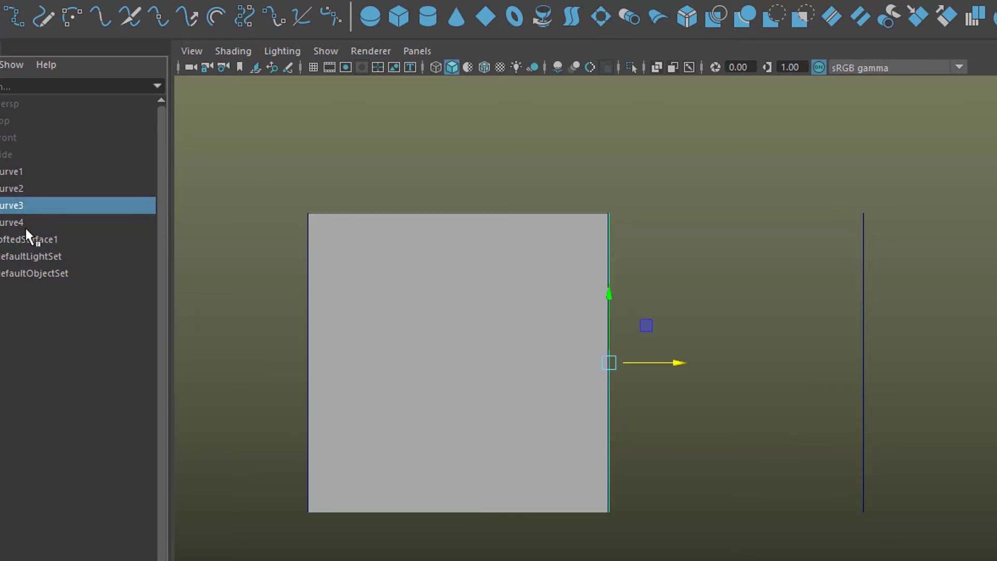
pyautogui.keyDown('shift'); pyautogui.click(25, 223); pyautogui.keyUp('shift')
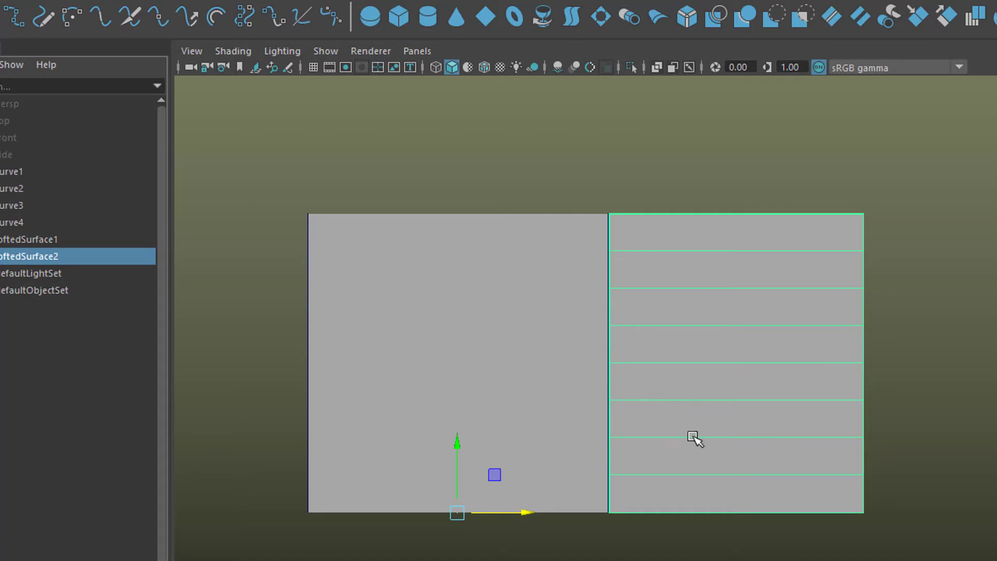
# - Show the two lofted panels in the full-size perspective view and switch the viewport background to black
pyautogui.press('space')
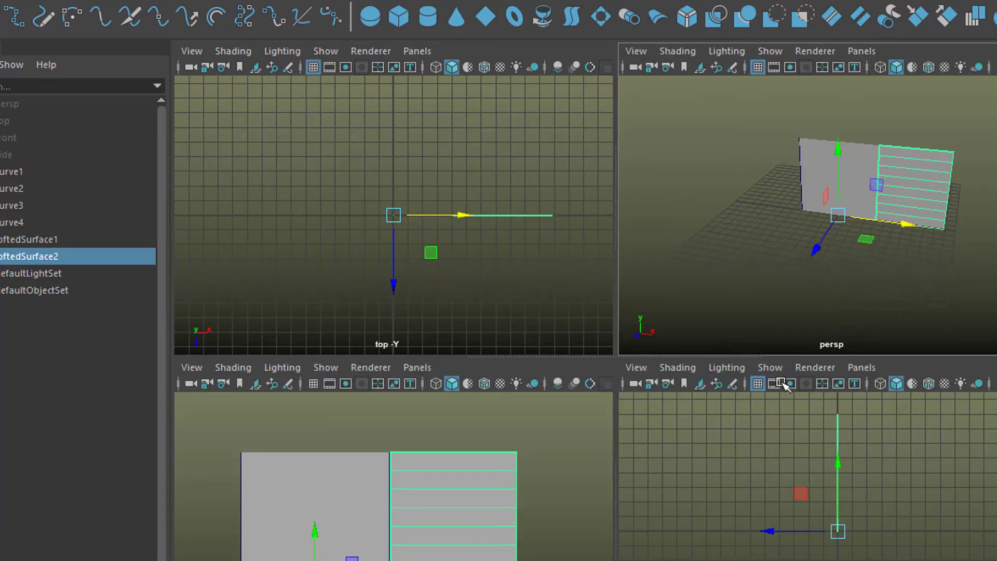
pyautogui.press('space')
pyautogui.keyDown('alt'); pyautogui.moveTo(649, 423); pyautogui.dragTo(752, 412, button='right'); pyautogui.keyUp('alt')
pyautogui.keyDown('alt'); pyautogui.moveTo(752, 410); pyautogui.dragTo(764, 398); pyautogui.keyUp('alt')
pyautogui.keyDown('alt'); pyautogui.moveTo(821, 393); pyautogui.dragTo(710, 405, button='middle'); pyautogui.keyUp('alt')
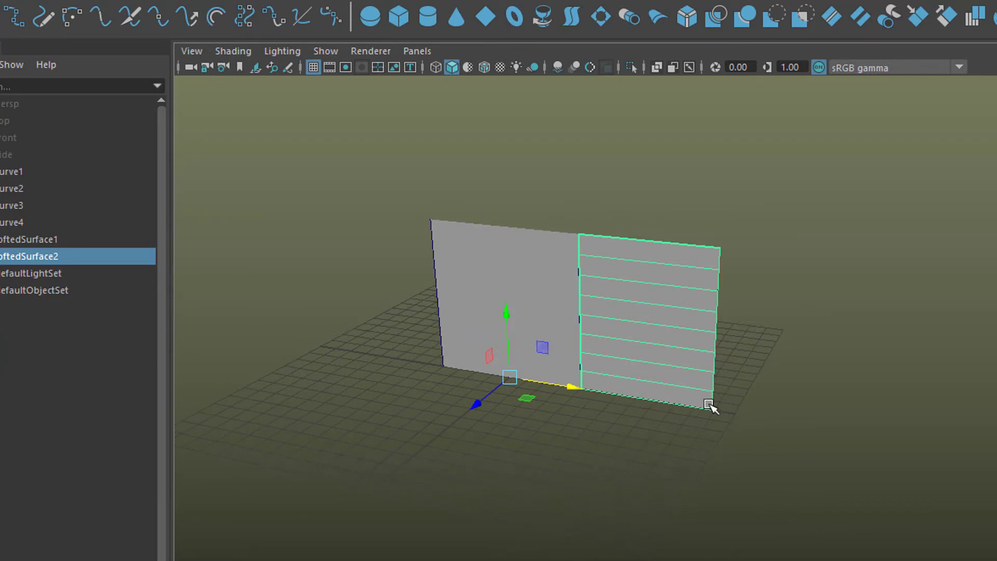
pyautogui.hotkey('alt', 'b')
pyautogui.moveTo(743, 375)
pyautogui.keyDown('alt'); pyautogui.mouseDown(button='middle')
pyautogui.moveTo(766, 488)
pyautogui.moveTo(739, 474)
pyautogui.moveTo(753, 389)
pyautogui.mouseUp(button='middle'); pyautogui.keyUp('alt')
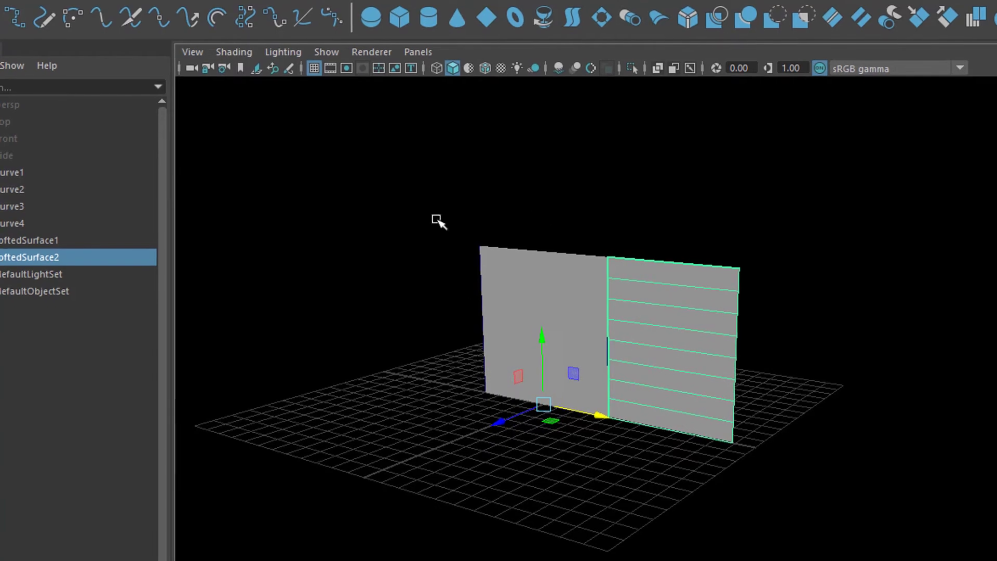
# - Create a polygon plane and scale it up uniformly into a floor extending far beyond the two lofted panels
pyautogui.click(149, 60)
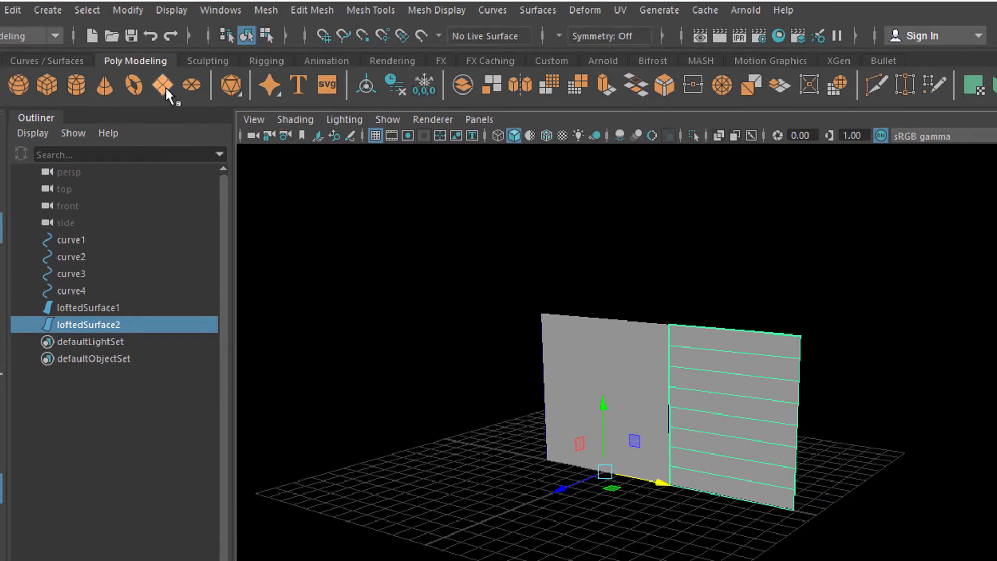
pyautogui.press('r')
pyautogui.moveTo(607, 473); pyautogui.dragTo(686, 473)
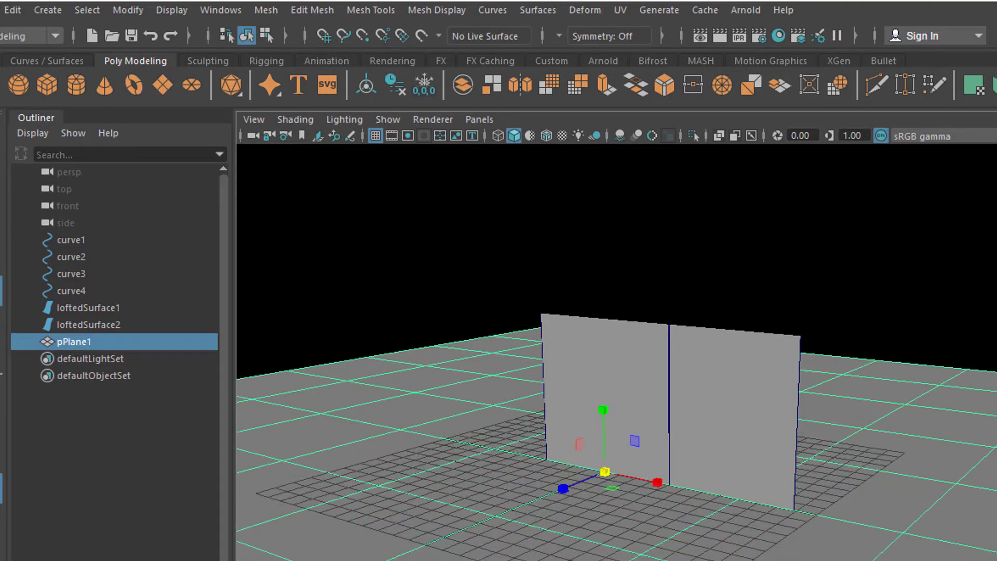
pyautogui.scroll(2, 664, 431)
pyautogui.moveTo(587, 478); pyautogui.dragTo(646, 510)
# - Lower the floor plane slightly below the panels' bottom edges and hide the perspective grid
pyautogui.press('w')
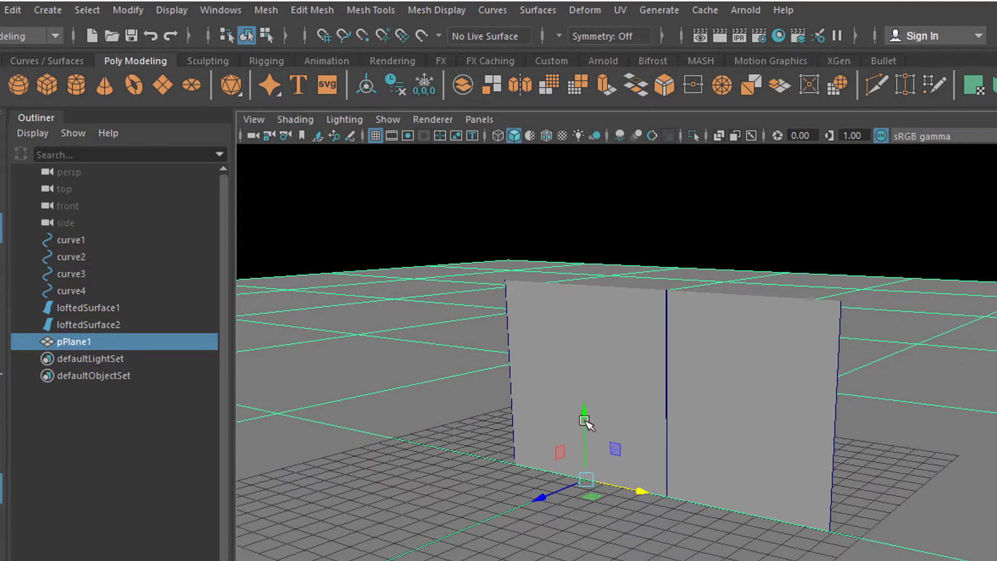
pyautogui.moveTo(584, 431); pyautogui.dragTo(568, 258)
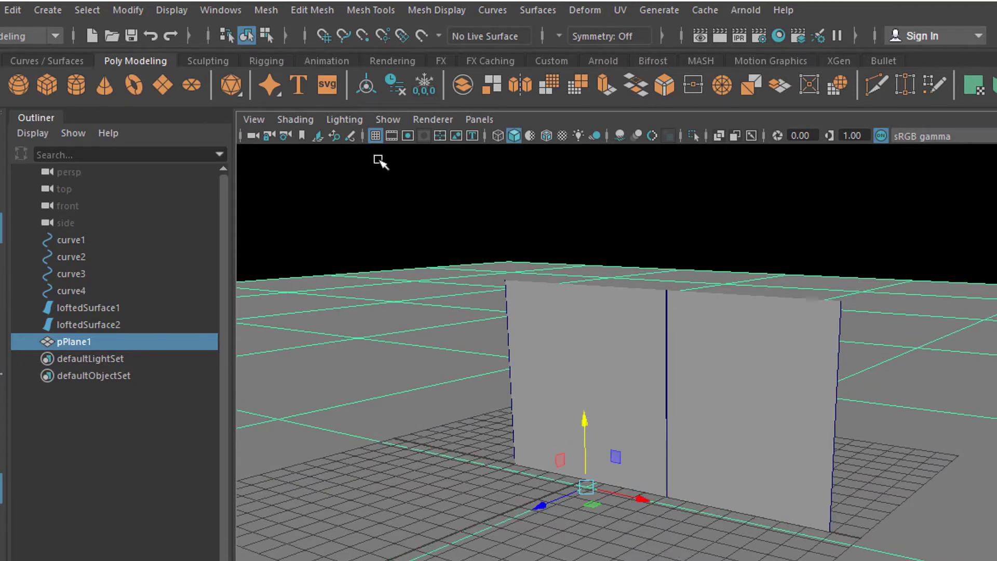
pyautogui.click(379, 134)
pyautogui.keyDown('alt'); pyautogui.moveTo(779, 447); pyautogui.dragTo(763, 415); pyautogui.keyUp('alt')
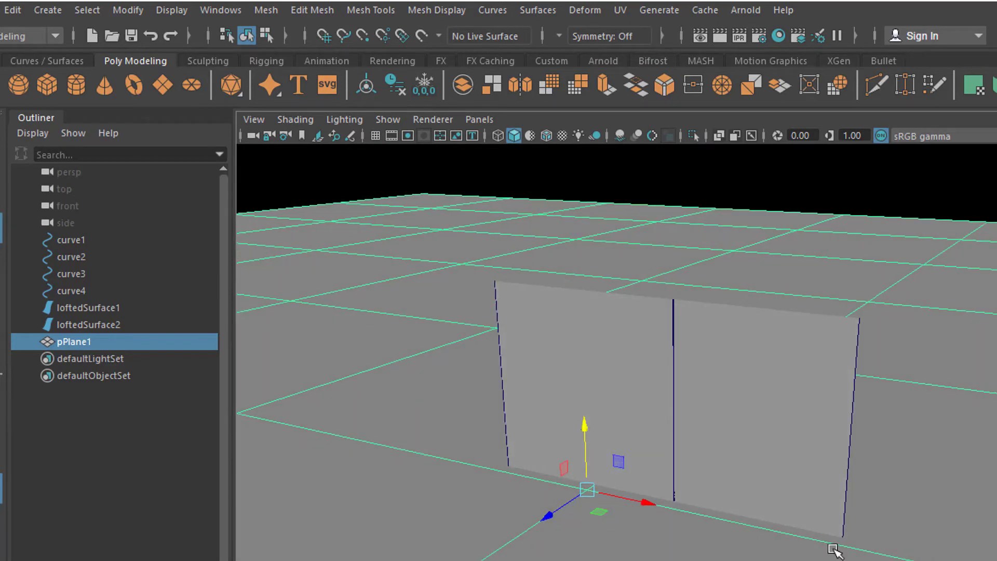
# - Assign a new Arnold aiStandardSurface material to the first lofted panel, loftedSurface1
pyautogui.click(605, 359)
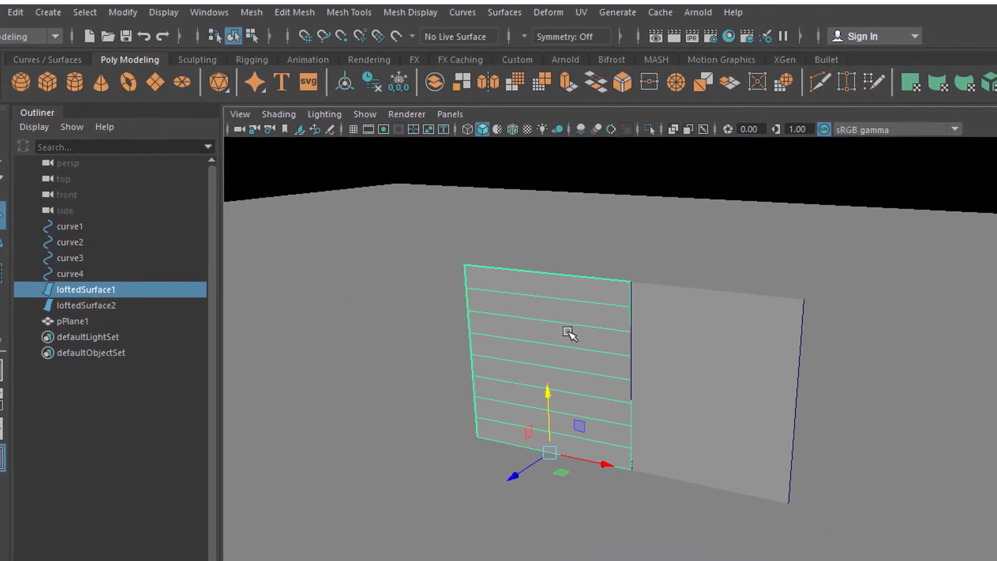
pyautogui.rightClick(567, 332)
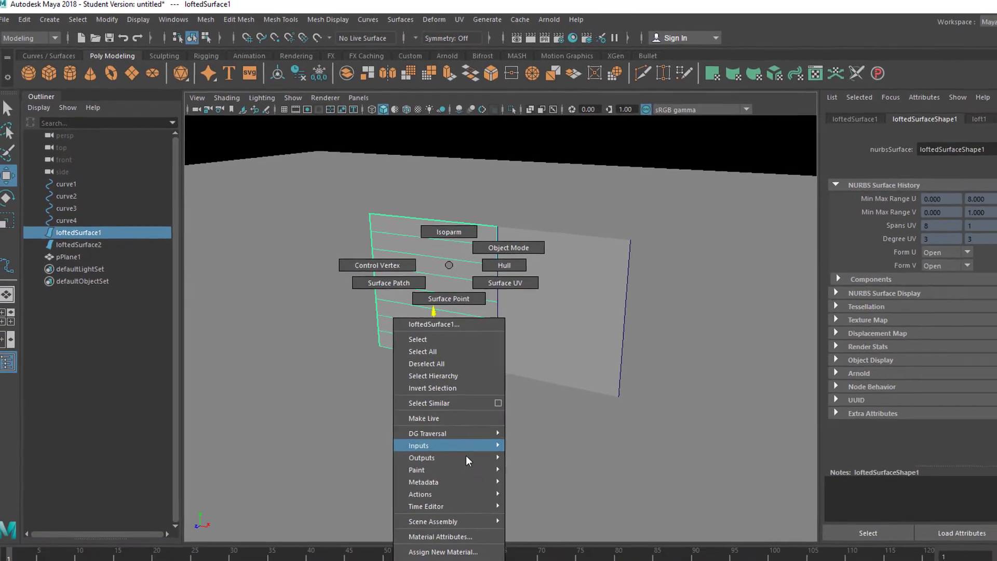
pyautogui.click(446, 551)
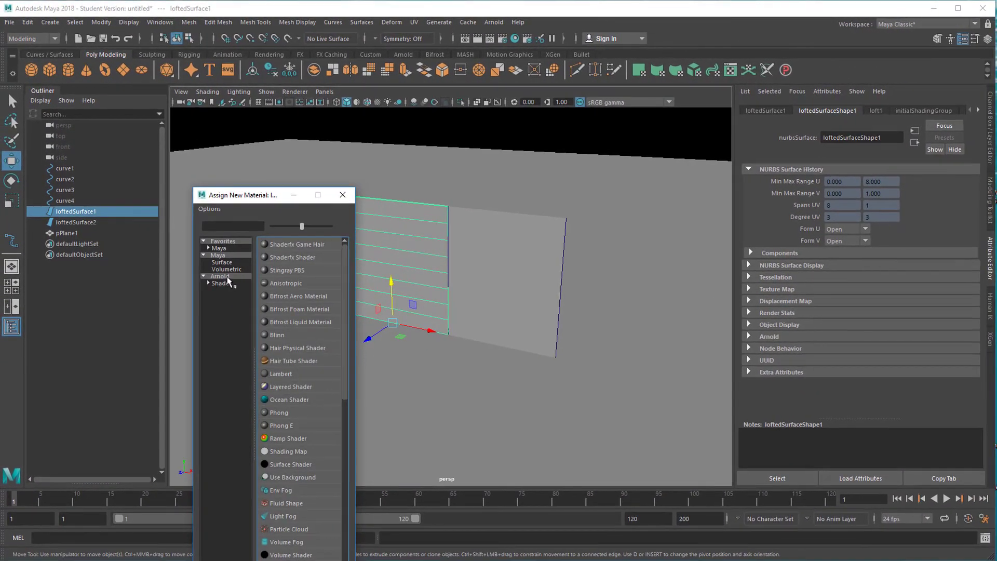
pyautogui.click(226, 278)
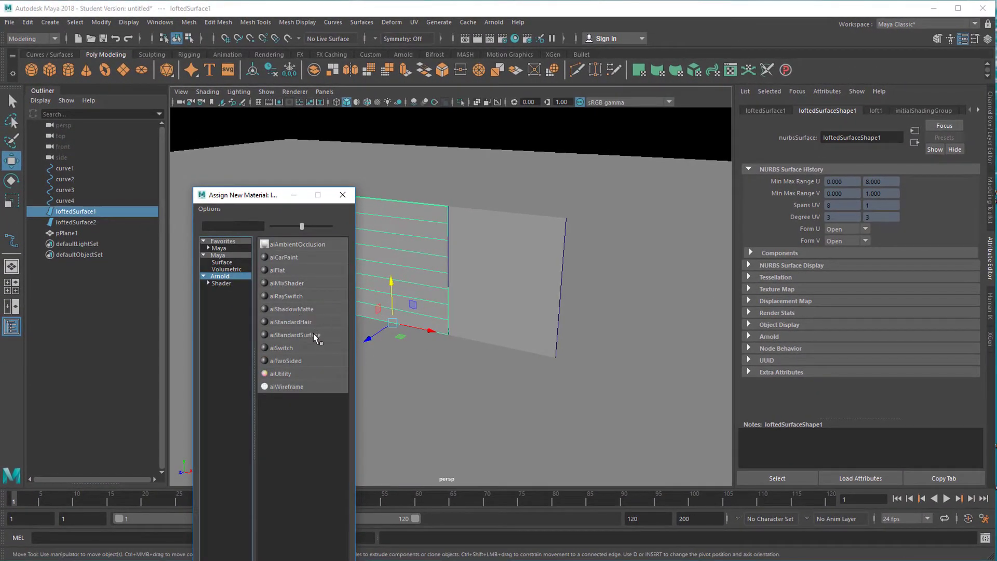
pyautogui.click(294, 335)
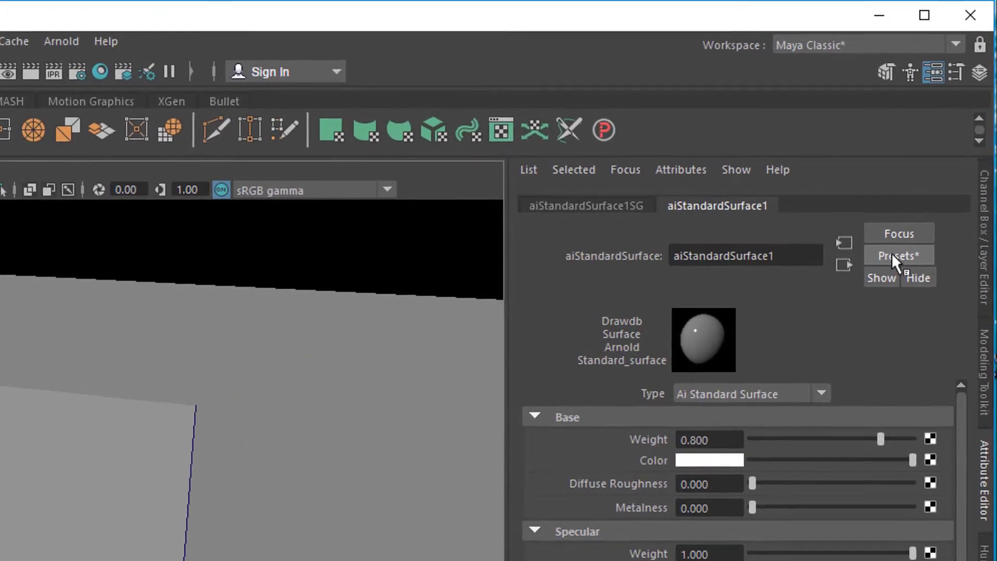
# - Replace the new material's settings with the metallic car paint preset
pyautogui.click(887, 267)
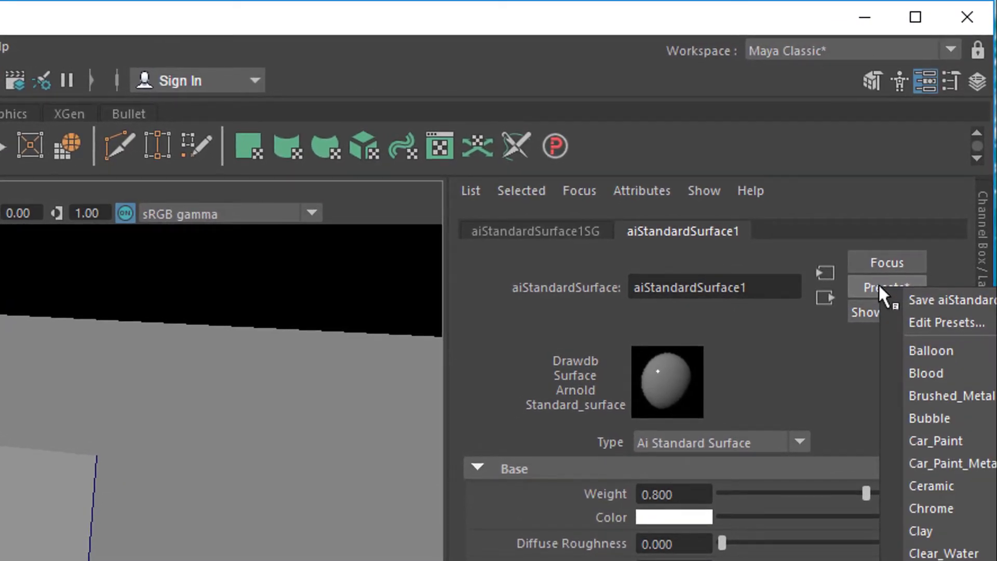
pyautogui.moveTo(933, 458)
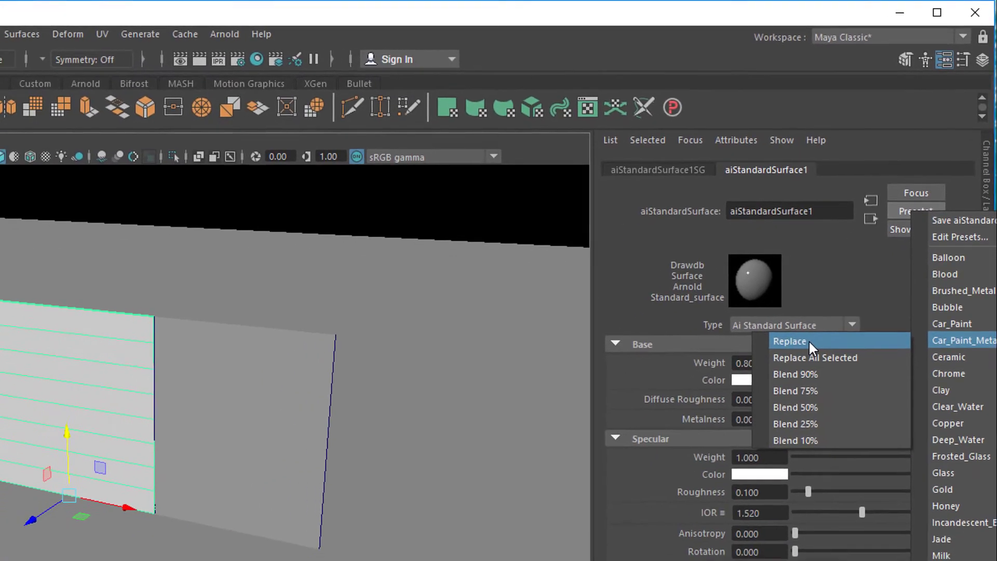
pyautogui.click(809, 341)
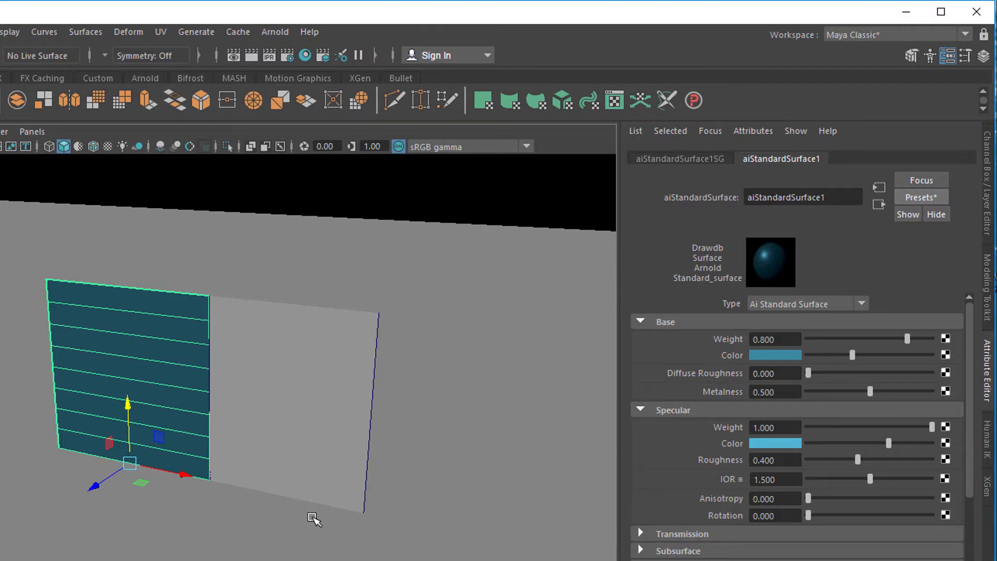
# - Assign the existing aiStandardSurface1 material to the second lofted panel, loftedSurface2
pyautogui.click(289, 371)
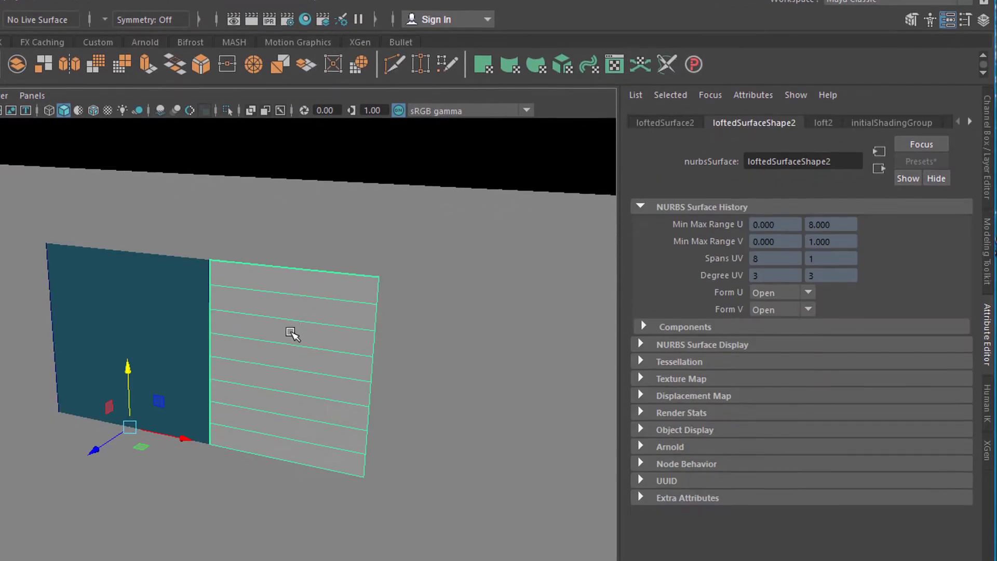
pyautogui.rightClick(289, 349)
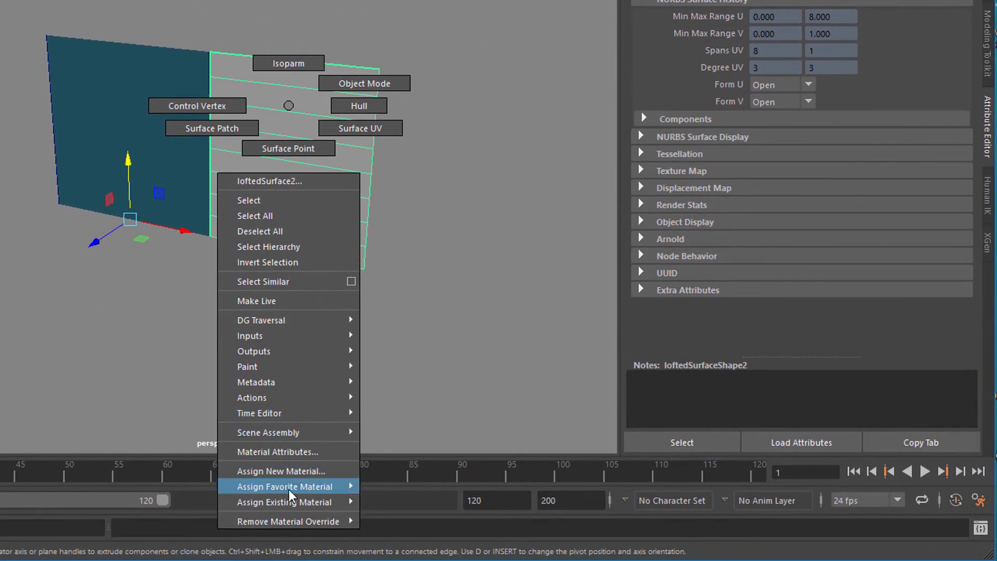
pyautogui.moveTo(288, 502)
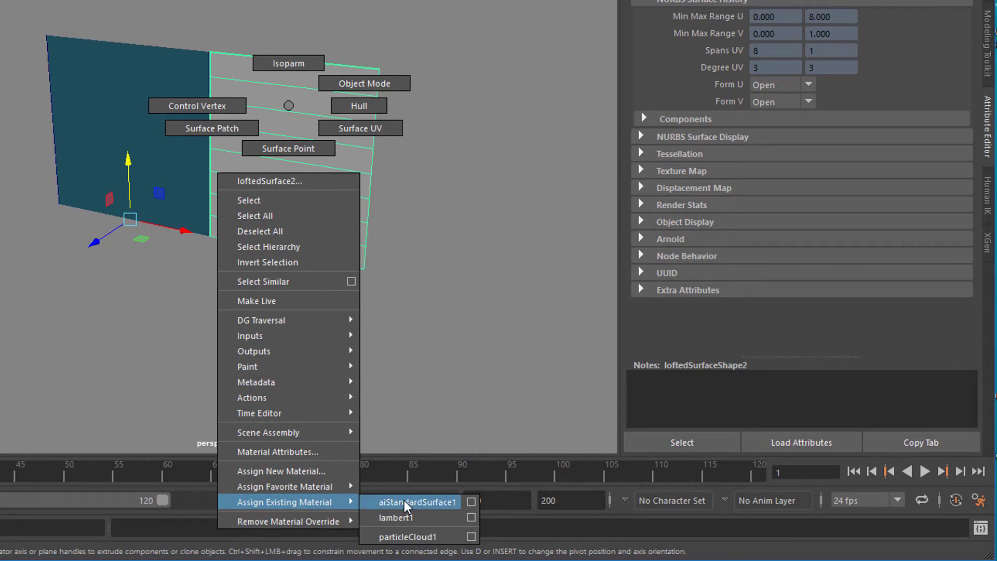
pyautogui.click(424, 504)
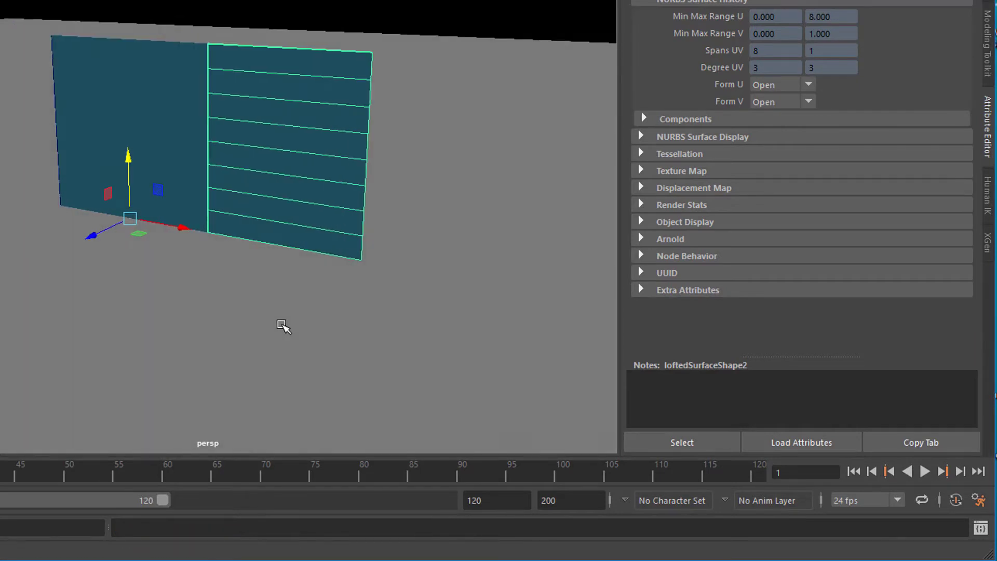
pyautogui.keyDown('alt'); pyautogui.moveTo(285, 329); pyautogui.dragTo(324, 352, button='right'); pyautogui.keyUp('alt')
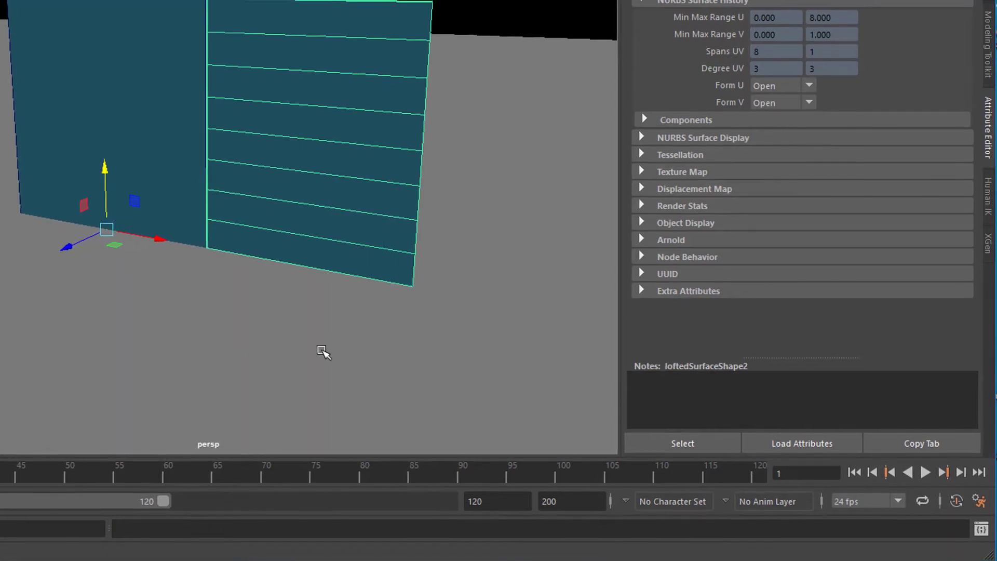
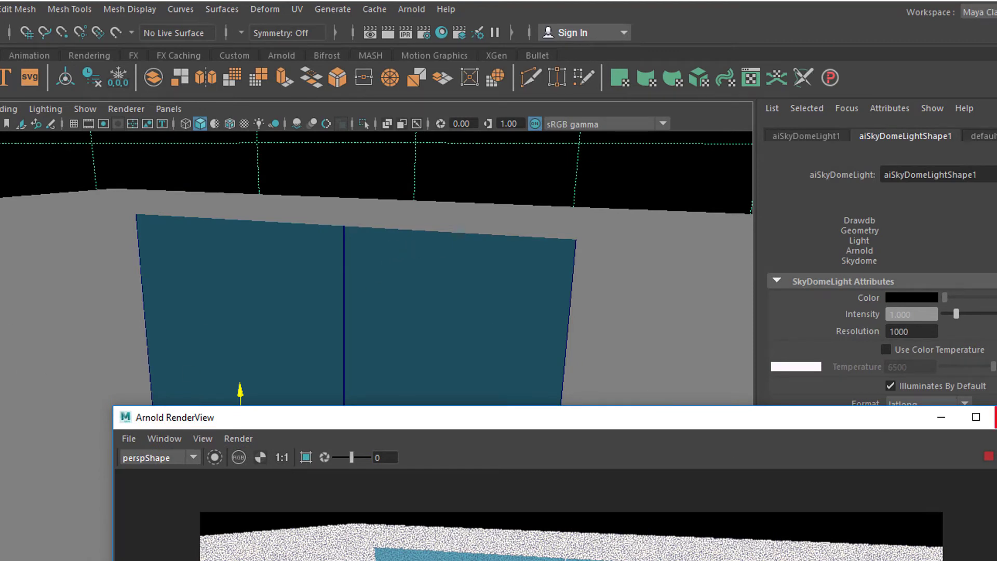
# - Put the render window away and rotate the sky dome light to a tilted orientation
pyautogui.click(941, 417)
pyautogui.press('e')
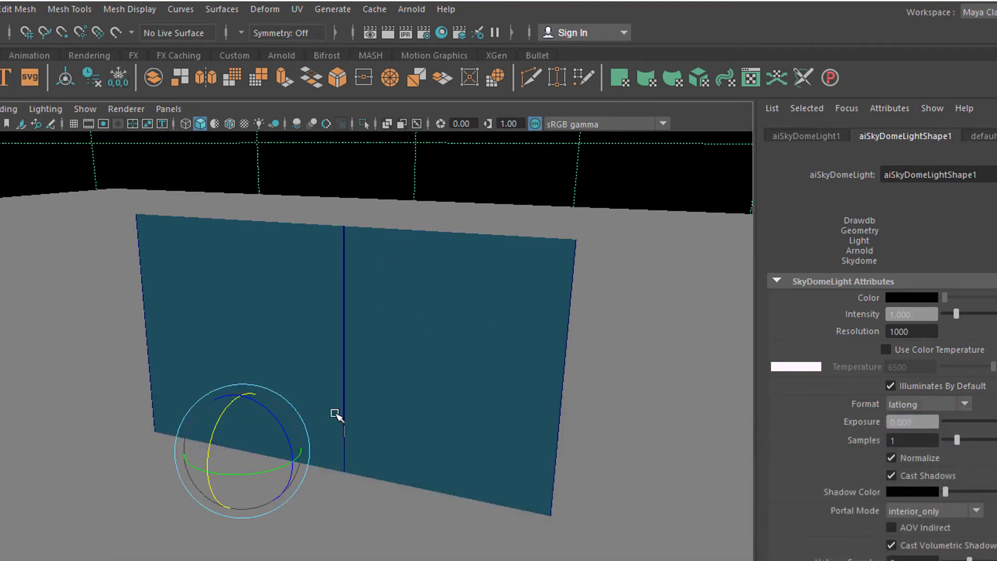
pyautogui.moveTo(224, 417); pyautogui.dragTo(229, 345)
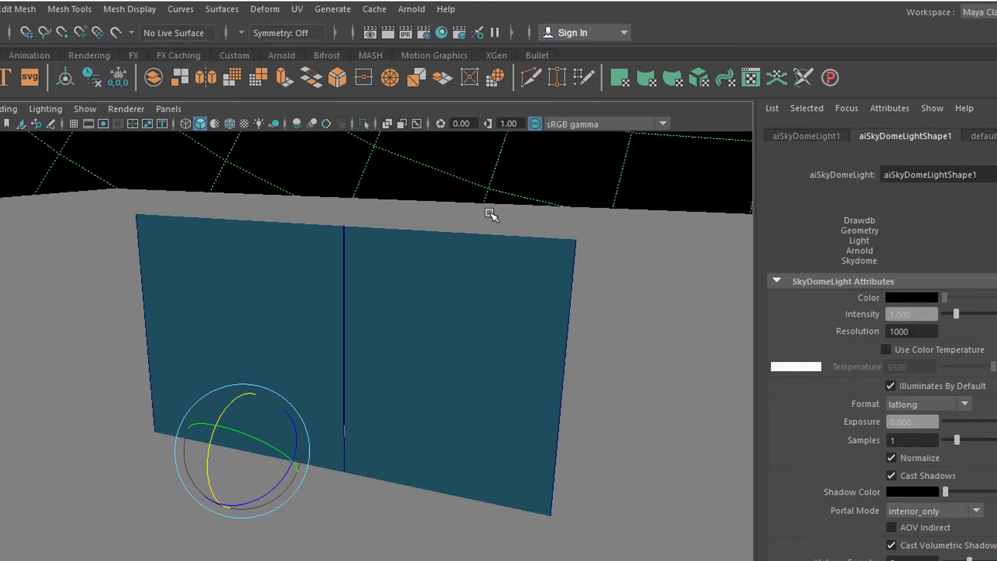
pyautogui.keyDown('alt'); pyautogui.moveTo(475, 289); pyautogui.dragTo(475, 279); pyautogui.keyUp('alt')
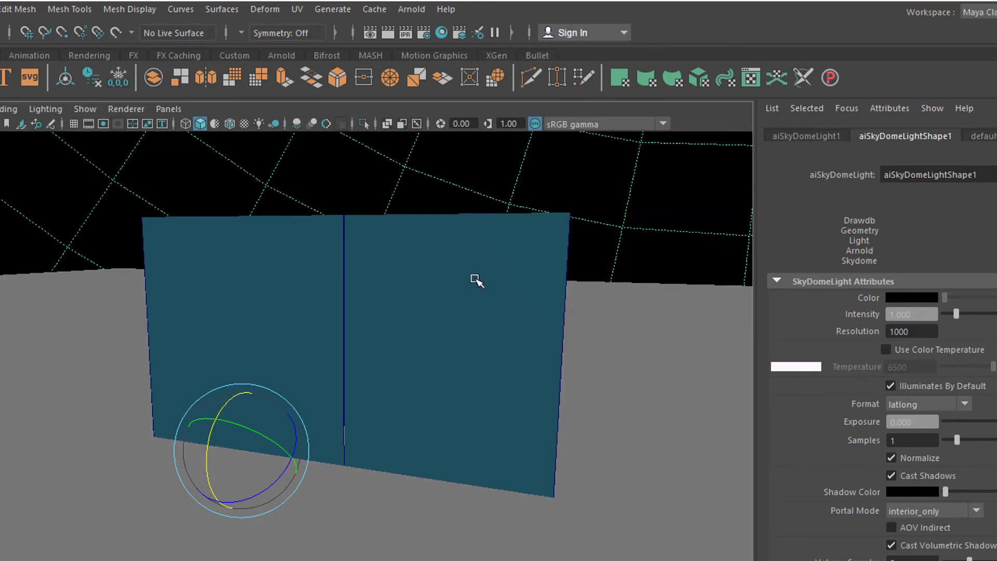
# - Render the panels with Arnold from a lower viewpoint and reposition the render window to show the image
pyautogui.click(415, 9)
pyautogui.click(439, 39)
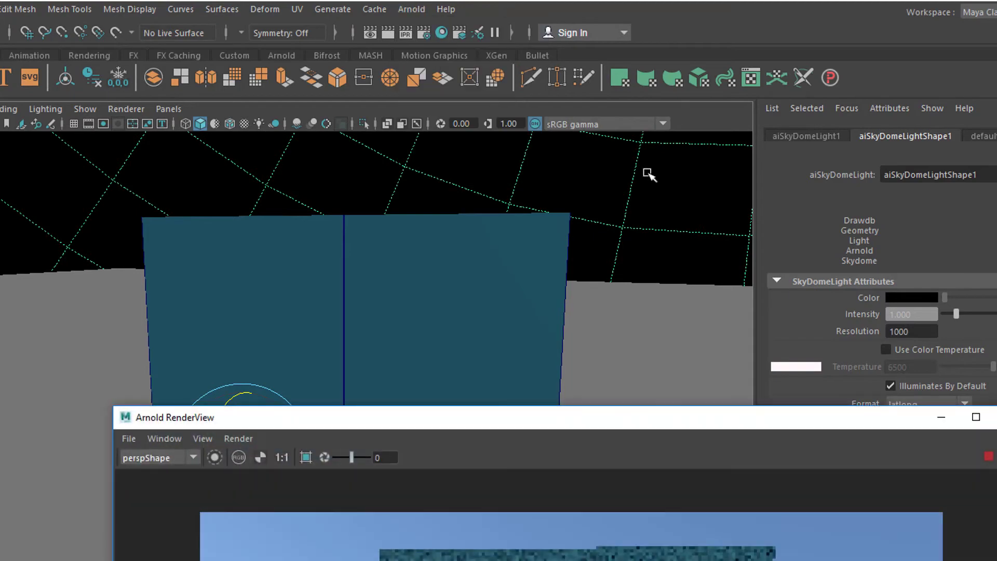
pyautogui.moveTo(684, 430); pyautogui.dragTo(460, 180)
# - Add an Arnold area light to the scene and close the render window
pyautogui.click(421, 10)
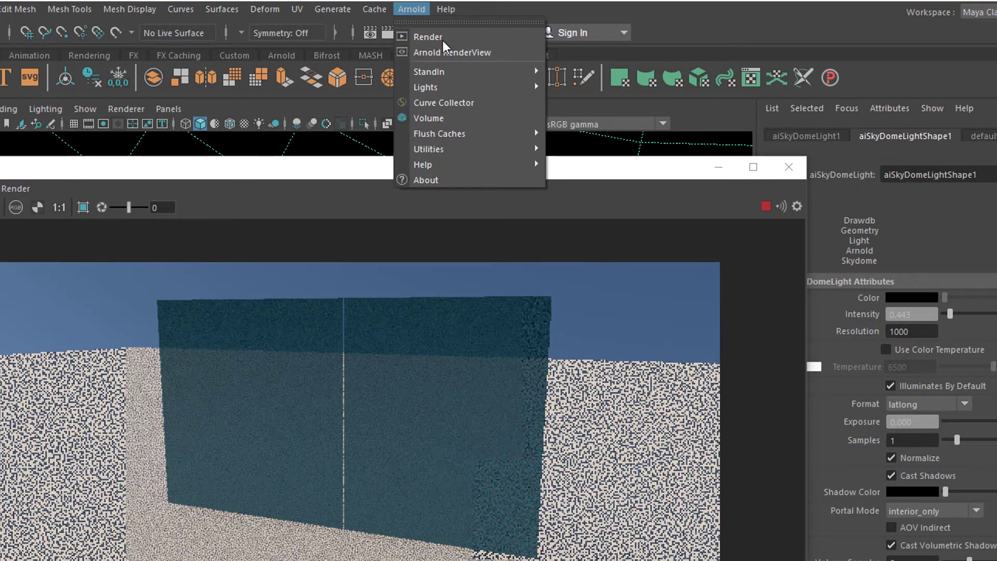
pyautogui.moveTo(441, 88)
pyautogui.click(615, 101)
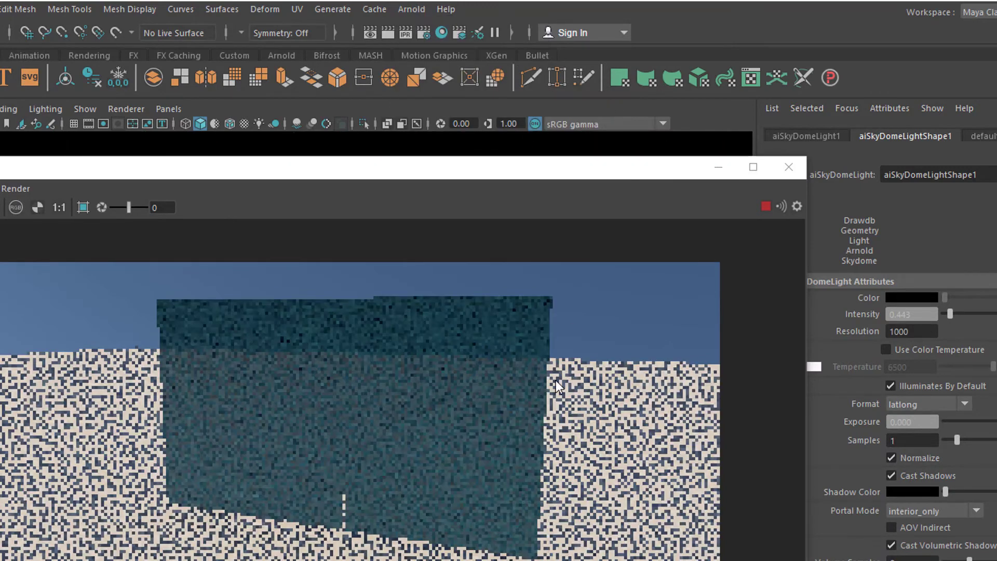
pyautogui.click(793, 171)
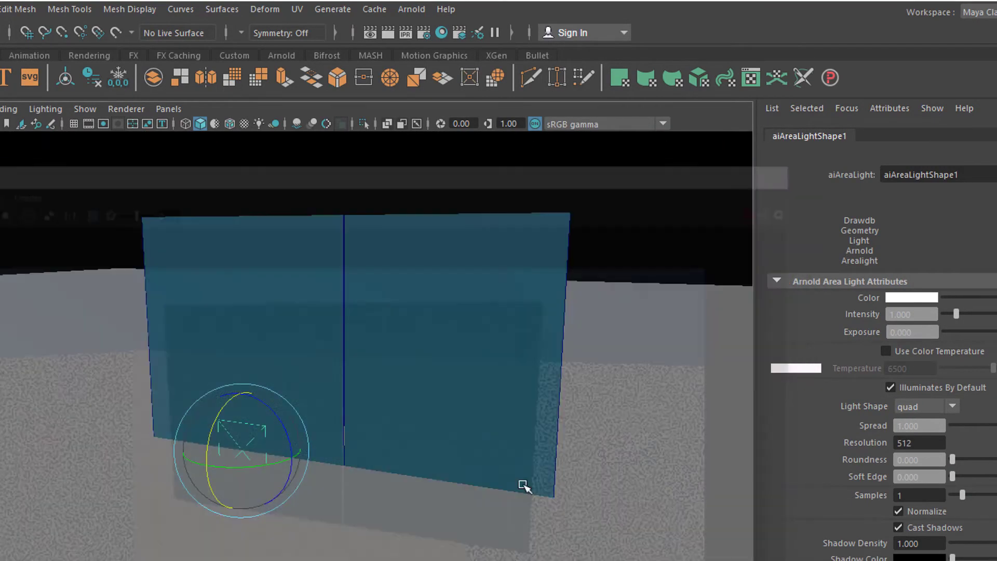
# - Move the area light out in front of the panels and raise it above the floor
pyautogui.press('w')
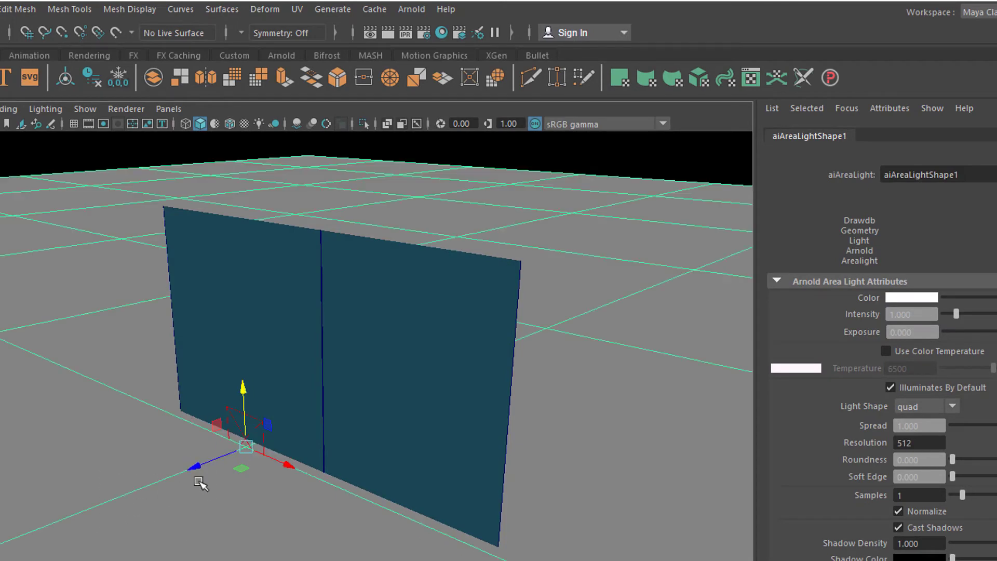
pyautogui.click(166, 495)
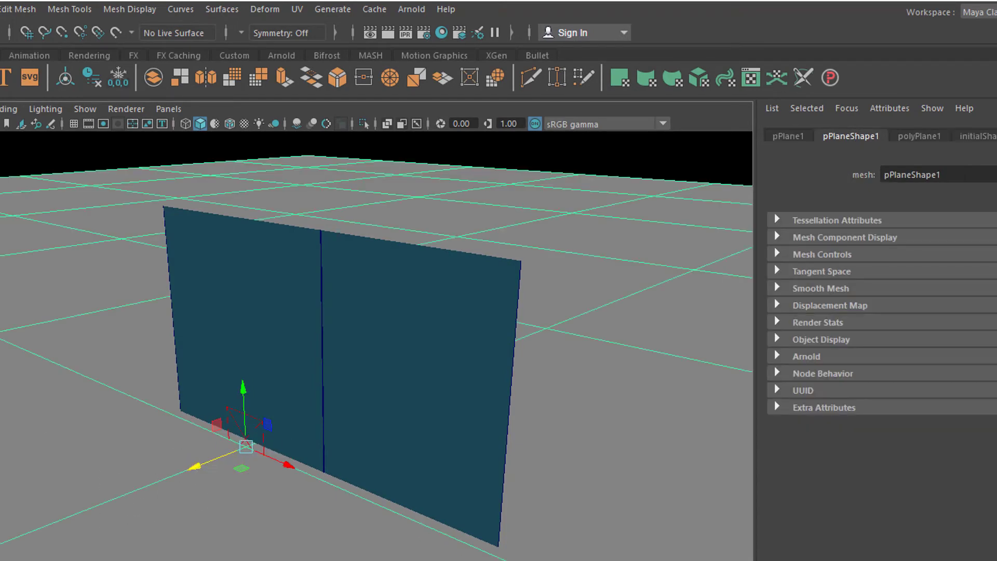
pyautogui.click(246, 446)
pyautogui.moveTo(196, 465); pyautogui.dragTo(115, 501)
pyautogui.moveTo(133, 439); pyautogui.dragTo(143, 327)
pyautogui.moveTo(218, 519)
pyautogui.keyDown('alt'); pyautogui.mouseDown()
pyautogui.moveTo(387, 526)
pyautogui.moveTo(226, 502)
pyautogui.mouseUp(); pyautogui.keyUp('alt')
# - Rotate the area light to aim at the panels and raise it above their top edges
pyautogui.press('e')
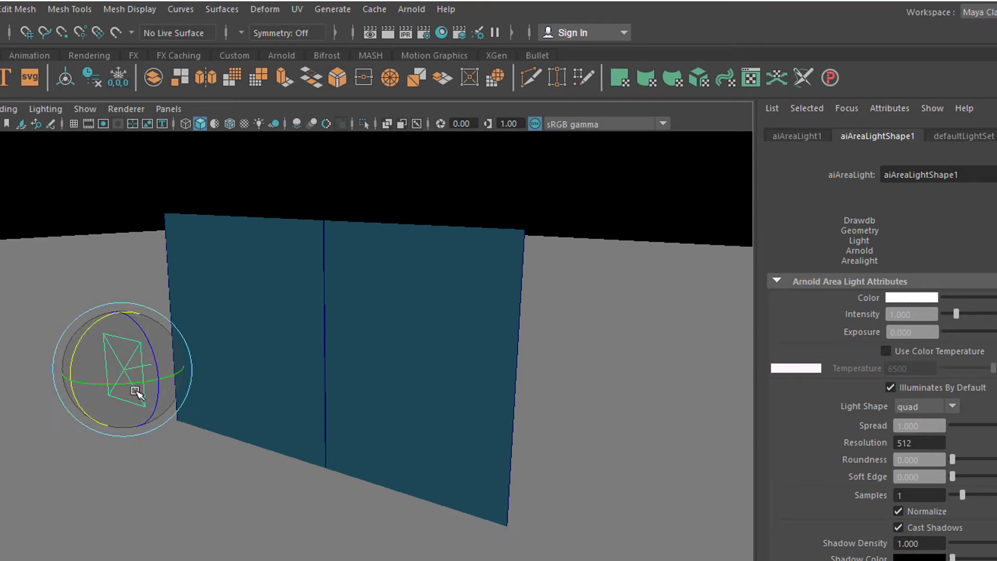
pyautogui.moveTo(137, 381); pyautogui.dragTo(111, 384)
pyautogui.moveTo(82, 335); pyautogui.dragTo(119, 122)
# - Scale the area light up uniformly into a large light beside the panels
pyautogui.press('w')
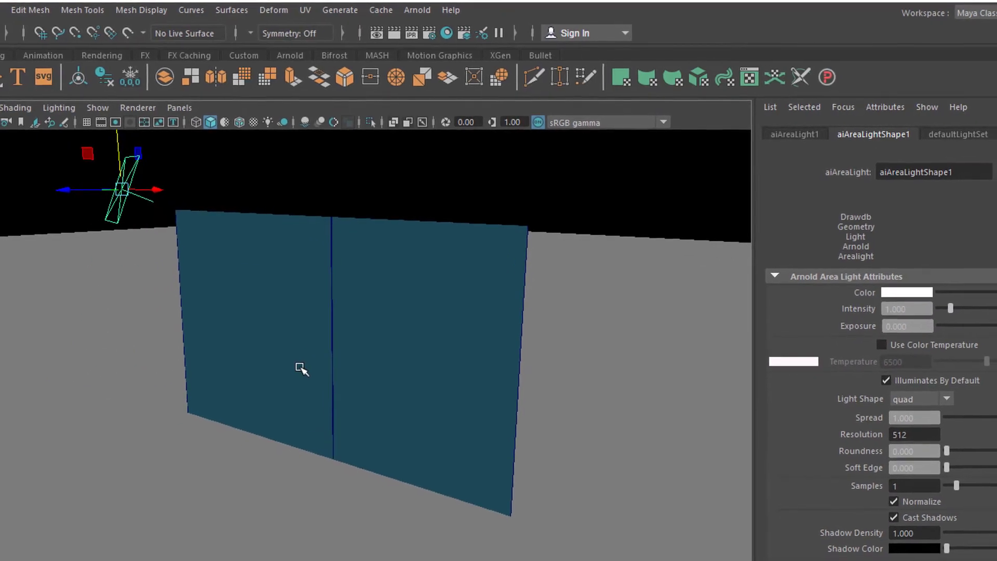
pyautogui.moveTo(79, 159); pyautogui.dragTo(339, 263)
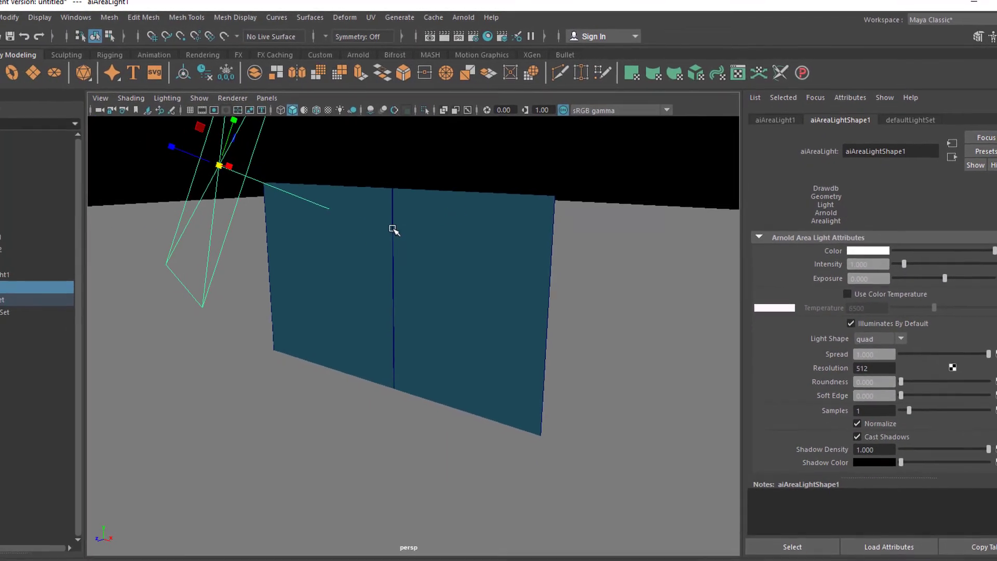
pyautogui.moveTo(393, 229); pyautogui.dragTo(553, 318)
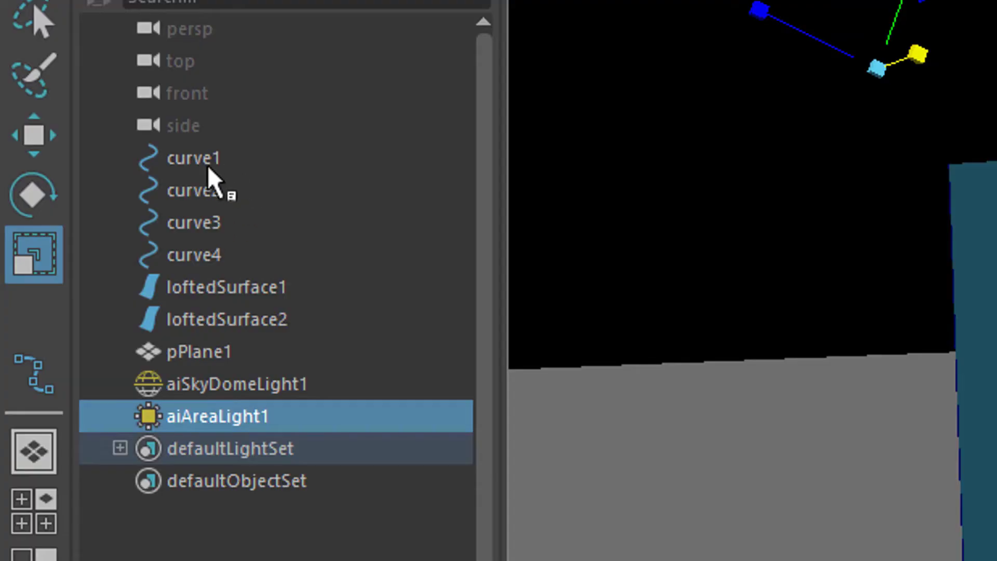
# - Select curve1 through curve4 and switch to component mode to display their control vertices
pyautogui.click(62, 172)
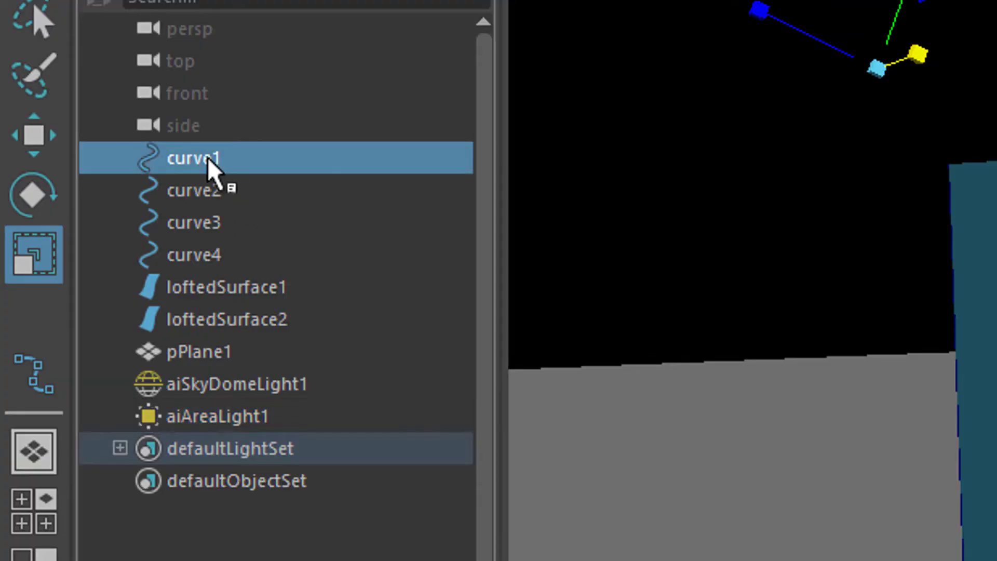
pyautogui.keyDown('shift'); pyautogui.click(222, 259); pyautogui.keyUp('shift')
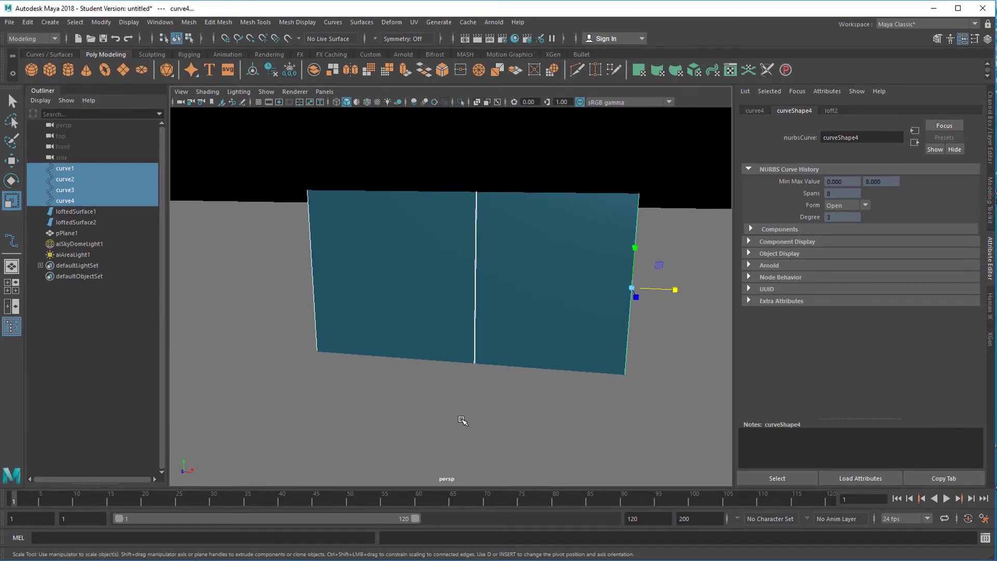
pyautogui.press('F8')
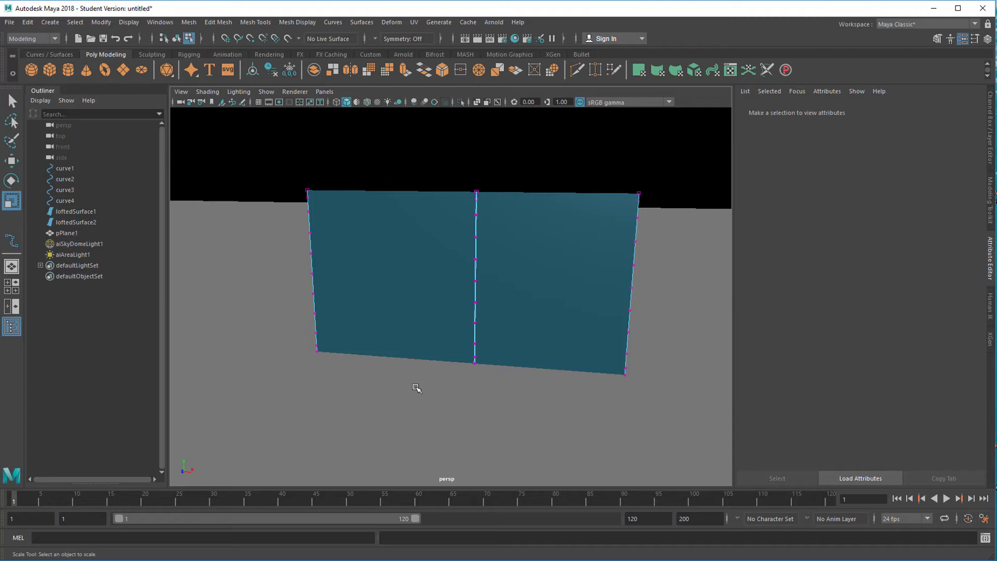
# - Select the topmost control vertices of all four curves together
pyautogui.keyDown('alt'); pyautogui.moveTo(454, 365); pyautogui.dragTo(434, 365); pyautogui.keyUp('alt')
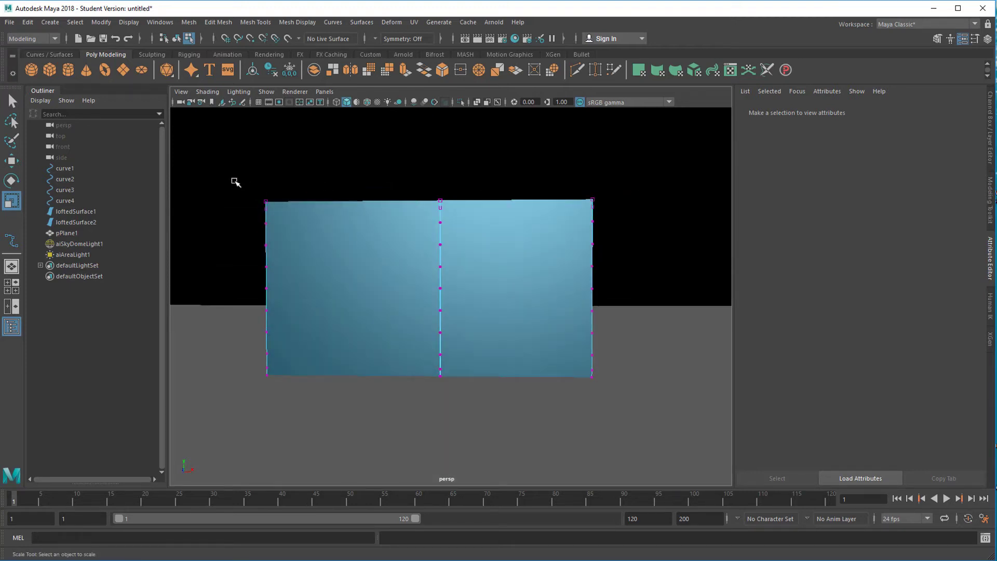
pyautogui.moveTo(311, 209); pyautogui.dragTo(610, 221)
pyautogui.keyDown('alt'); pyautogui.moveTo(554, 358); pyautogui.dragTo(482, 324); pyautogui.keyUp('alt')
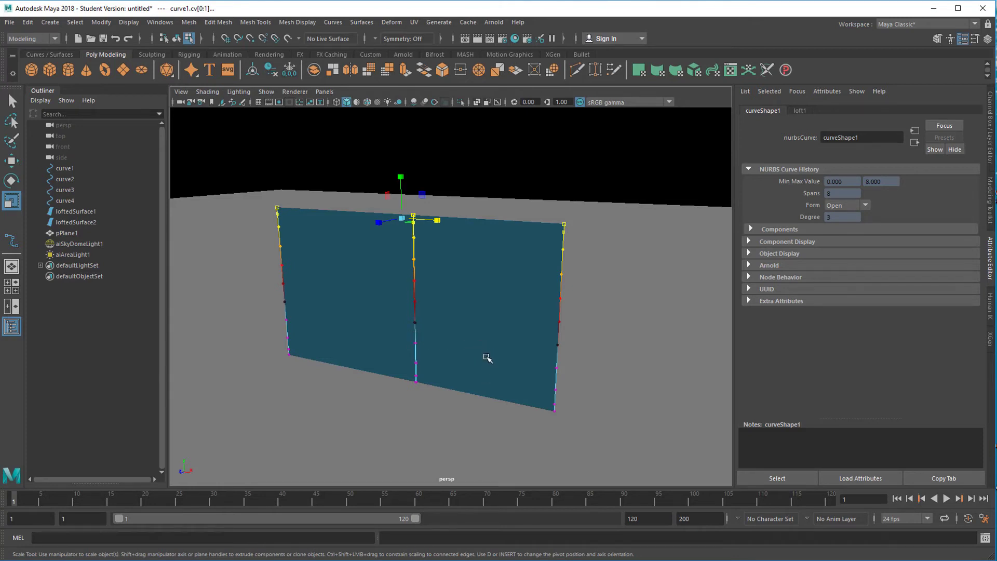
# - Push the topmost control vertices of all four curves back along Z with soft selection on
pyautogui.press('b')
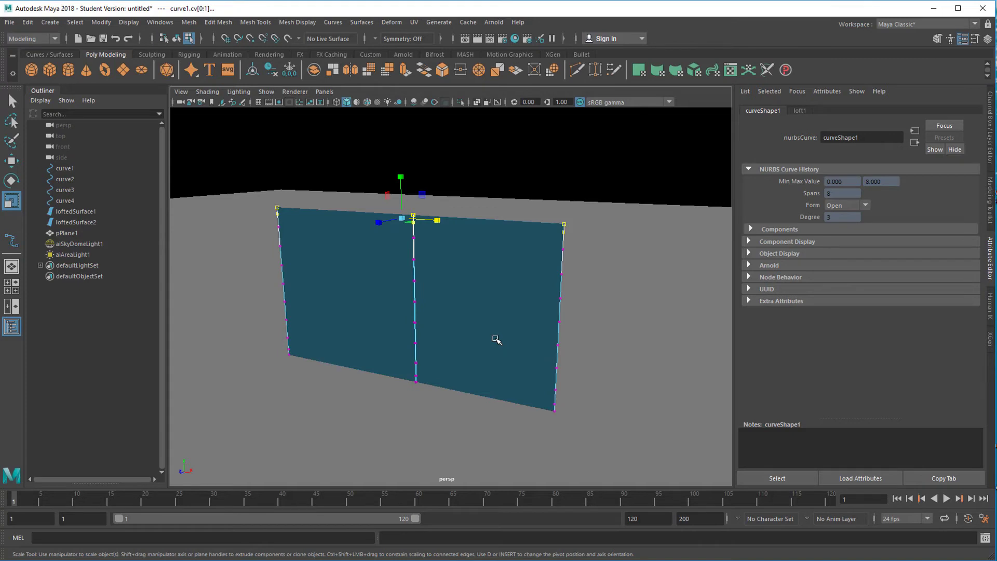
pyautogui.press('b')
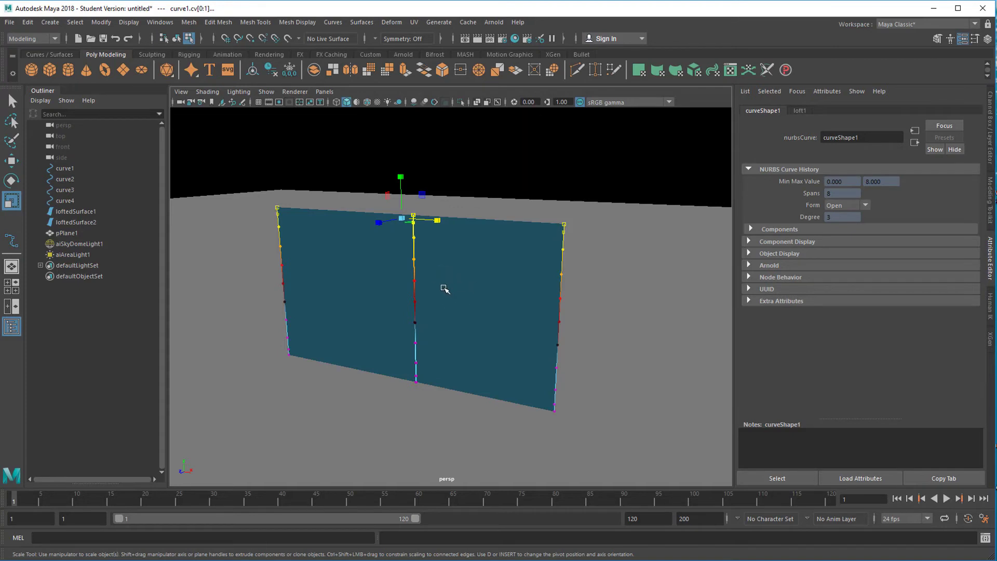
pyautogui.press('w')
pyautogui.keyDown('alt'); pyautogui.moveTo(429, 297); pyautogui.dragTo(411, 311); pyautogui.keyUp('alt')
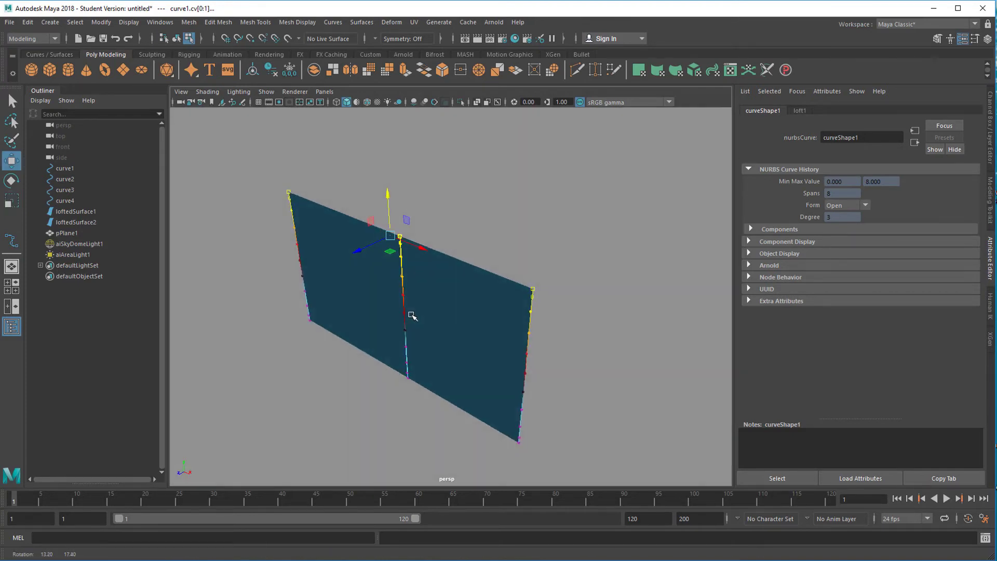
pyautogui.moveTo(358, 252); pyautogui.dragTo(379, 296)
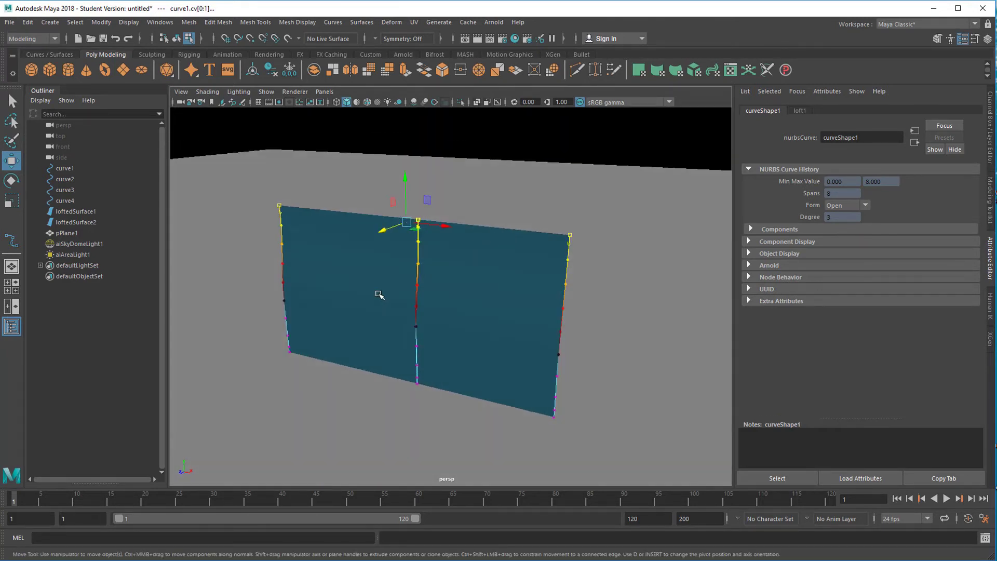
# - With soft selection off, push the top vertices further back along Z and offset the top end vertices of curve1 and curve4 individually
pyautogui.press('b')
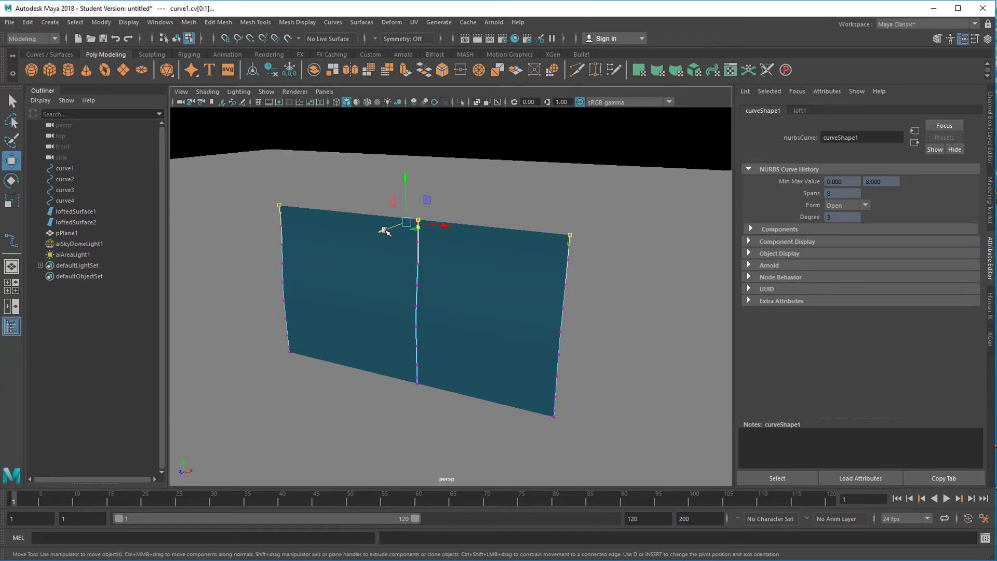
pyautogui.moveTo(384, 232); pyautogui.dragTo(390, 230)
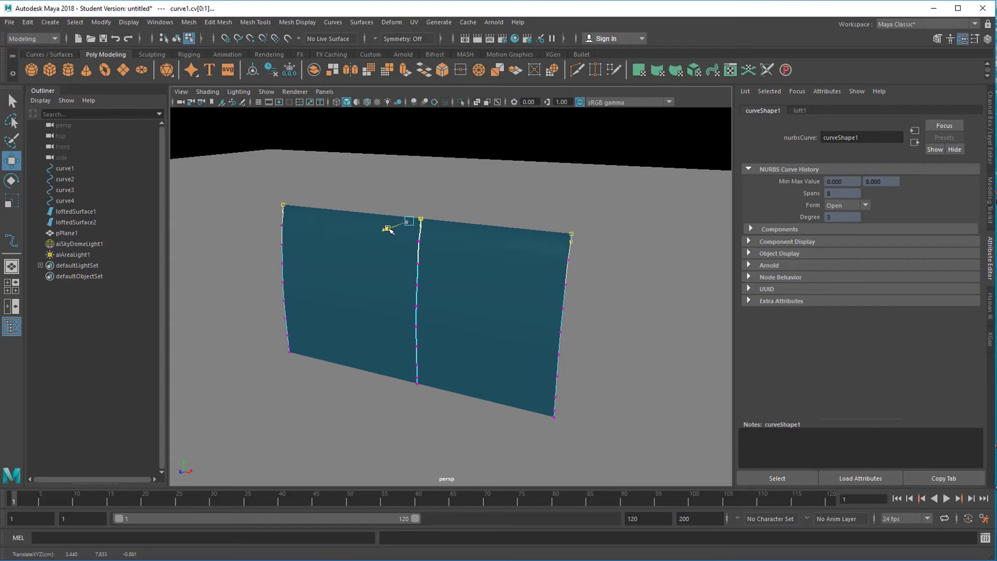
pyautogui.click(282, 205)
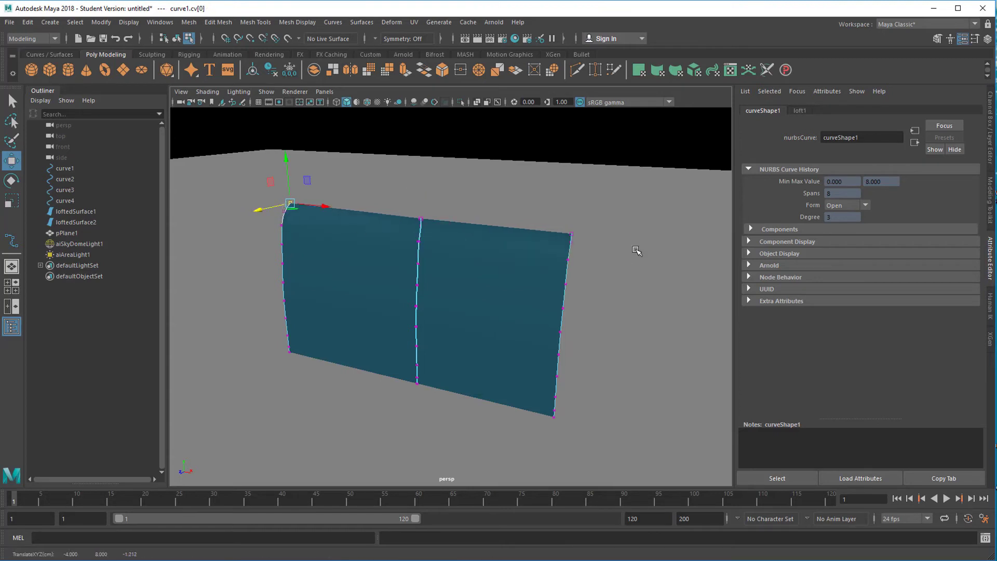
pyautogui.moveTo(578, 230); pyautogui.dragTo(566, 242)
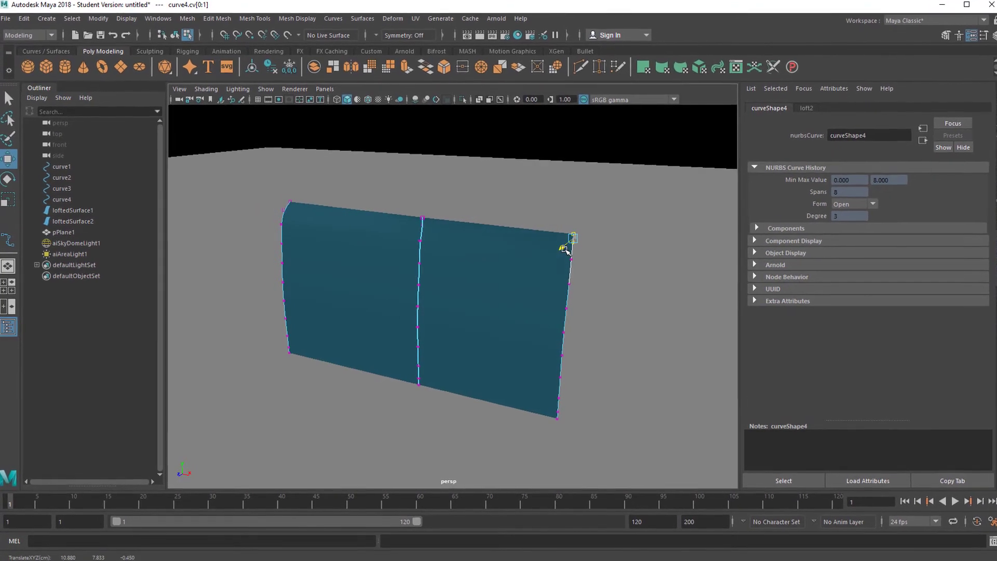
# - Lower the fourth row of control vertices toward the row beneath it, shifting curve4's vertex slightly further down
pyautogui.keyDown('alt'); pyautogui.moveTo(509, 350); pyautogui.dragTo(541, 327); pyautogui.keyUp('alt')
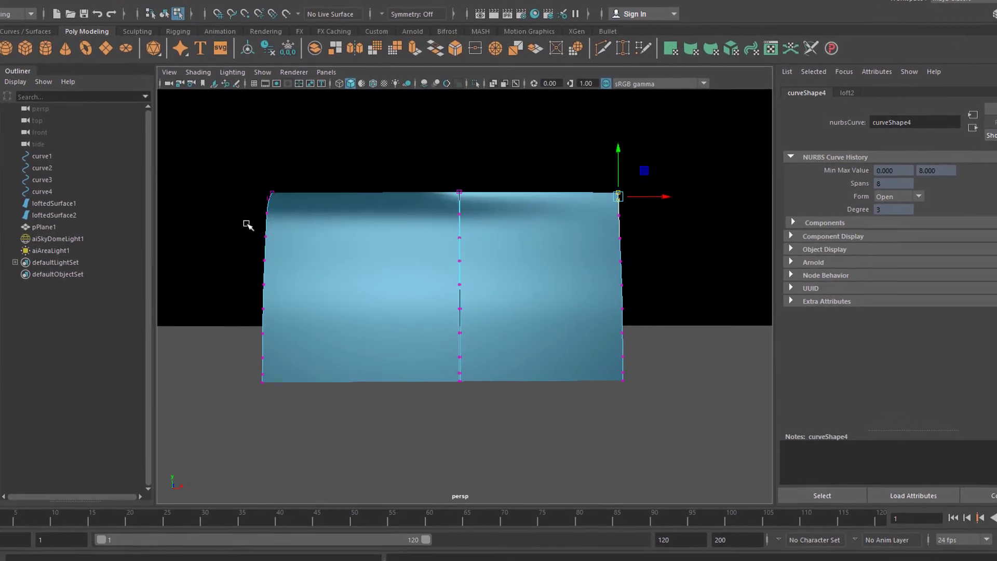
pyautogui.moveTo(483, 303)
pyautogui.keyDown('alt'); pyautogui.mouseDown()
pyautogui.moveTo(472, 311)
pyautogui.moveTo(499, 306)
pyautogui.moveTo(483, 305)
pyautogui.mouseUp(); pyautogui.keyUp('alt')
pyautogui.moveTo(232, 226); pyautogui.dragTo(661, 239)
pyautogui.moveTo(726, 230); pyautogui.dragTo(763, 231)
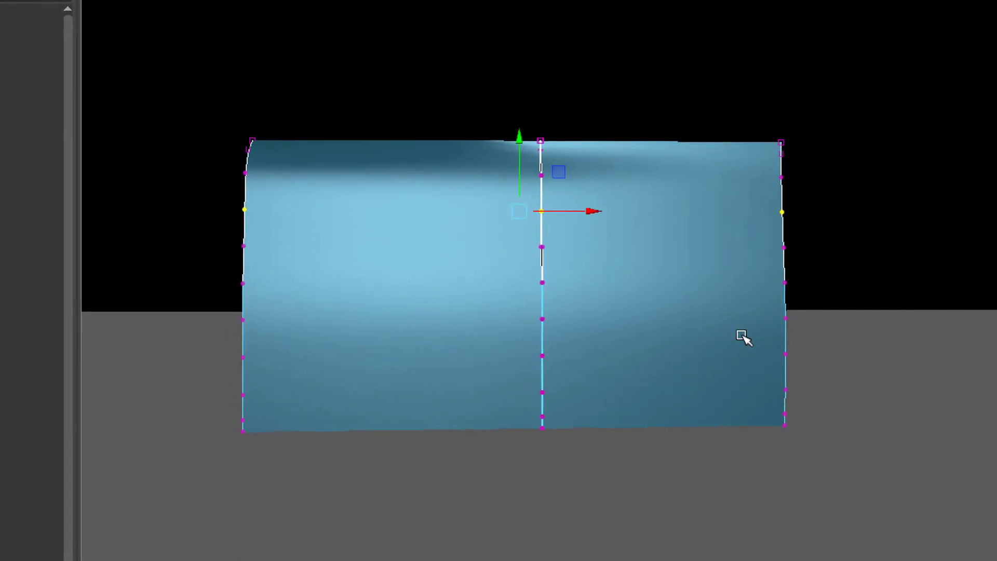
pyautogui.keyDown('alt'); pyautogui.moveTo(718, 400); pyautogui.dragTo(701, 429); pyautogui.keyUp('alt')
pyautogui.moveTo(519, 154); pyautogui.dragTo(553, 158)
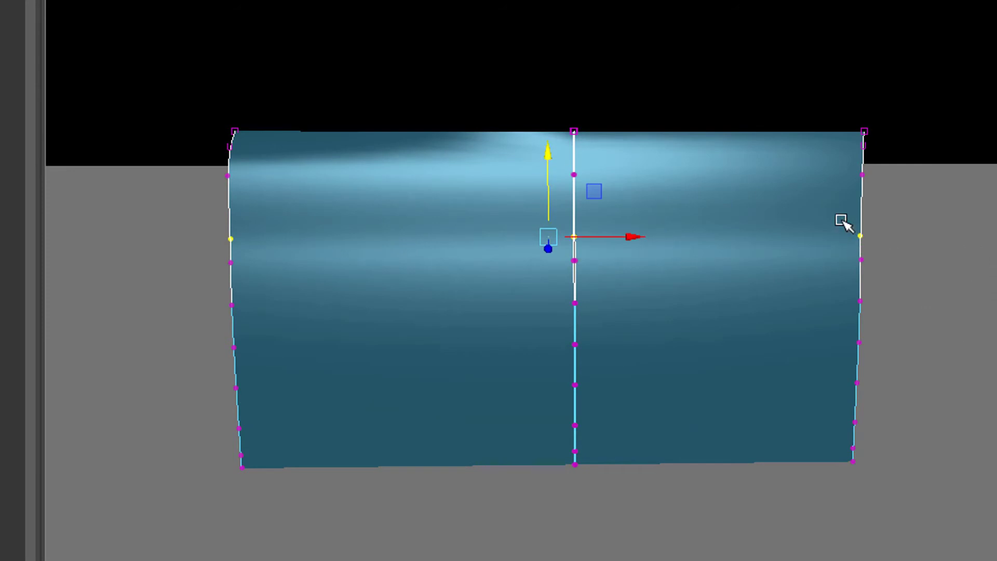
pyautogui.click(860, 235)
pyautogui.moveTo(870, 163); pyautogui.dragTo(863, 167)
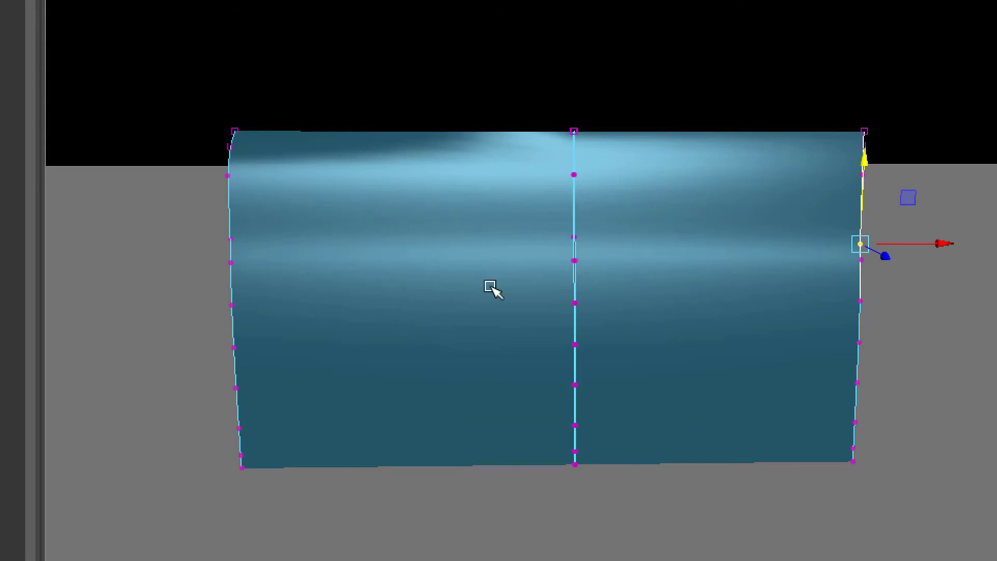
# - Raise the sixth row of control vertices close to the fifth row to tighten the horizontal crease across both panels
pyautogui.keyDown('alt'); pyautogui.moveTo(440, 358); pyautogui.dragTo(440, 345); pyautogui.keyUp('alt')
pyautogui.moveTo(199, 282); pyautogui.dragTo(916, 297)
pyautogui.moveTo(555, 201); pyautogui.dragTo(562, 173)
pyautogui.moveTo(665, 381)
pyautogui.keyDown('alt'); pyautogui.mouseDown()
pyautogui.moveTo(567, 412)
pyautogui.moveTo(485, 407)
pyautogui.moveTo(485, 416)
pyautogui.moveTo(770, 409)
pyautogui.moveTo(648, 400)
pyautogui.moveTo(656, 407)
pyautogui.moveTo(665, 387)
pyautogui.moveTo(674, 390)
pyautogui.moveTo(663, 387)
pyautogui.mouseUp(); pyautogui.keyUp('alt')
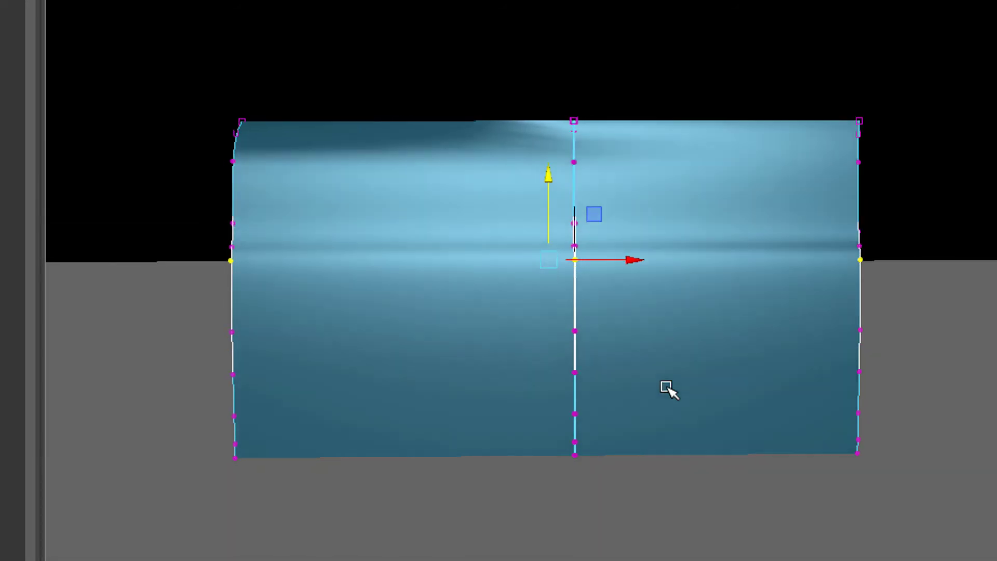
# - Move the bottom three control vertices of curve1 slightly inward along X with soft selection on
pyautogui.moveTo(195, 301); pyautogui.dragTo(307, 455)
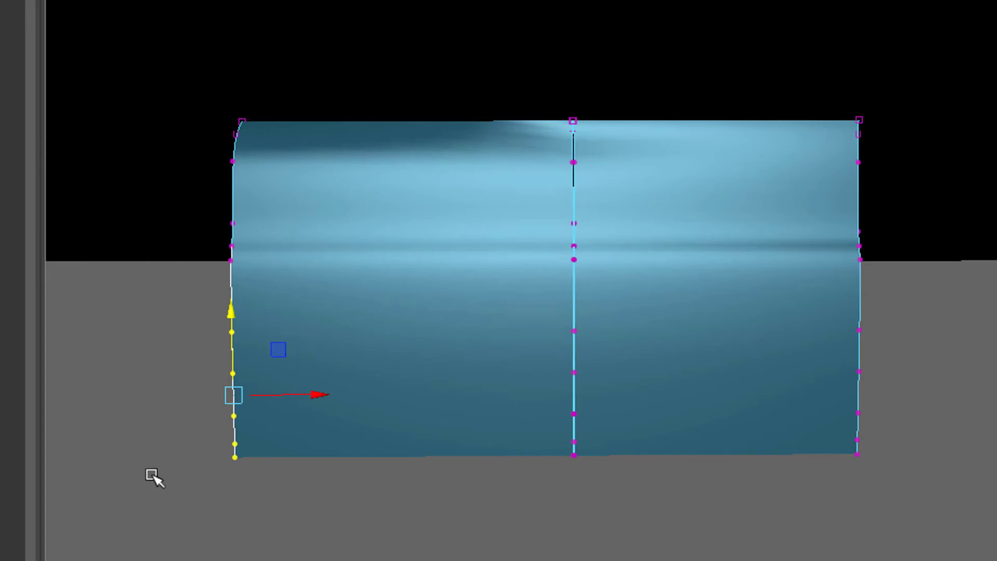
pyautogui.moveTo(147, 414); pyautogui.dragTo(306, 492)
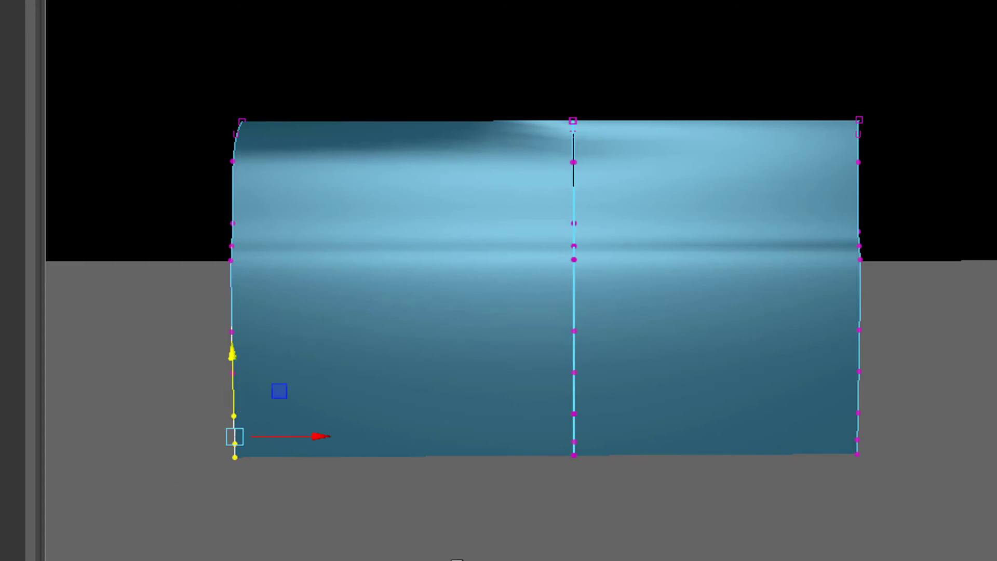
pyautogui.press('b')
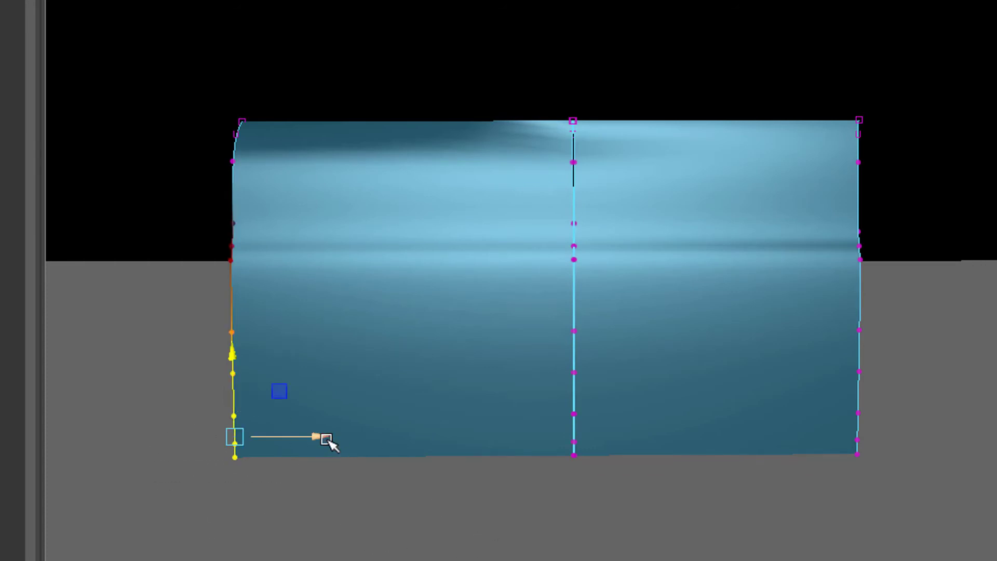
pyautogui.moveTo(326, 438); pyautogui.dragTo(345, 438)
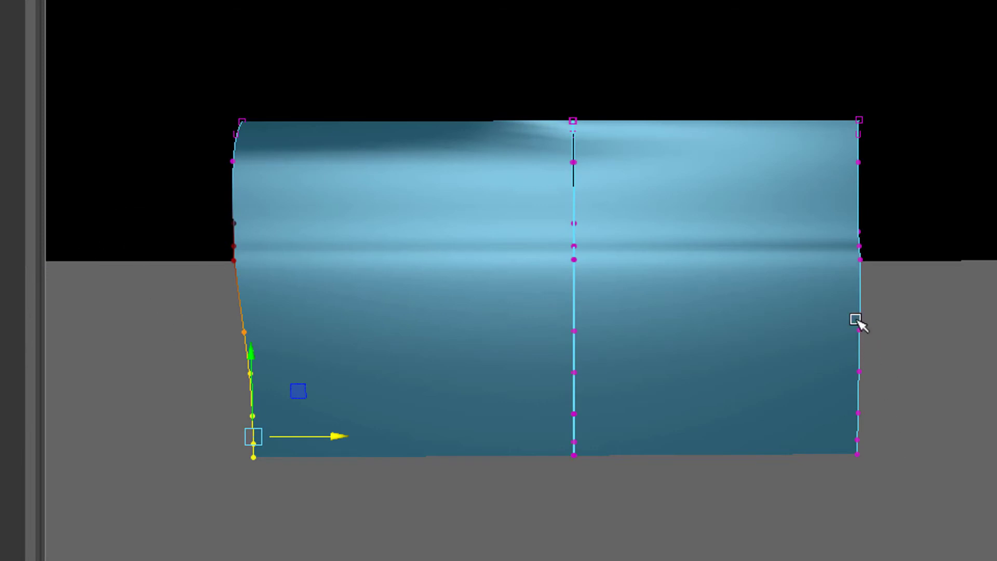
# - Pull the bottom three control vertices of curve4 far inward along X to form a curved cutout in the panel's outer edge
pyautogui.moveTo(826, 297); pyautogui.dragTo(883, 379)
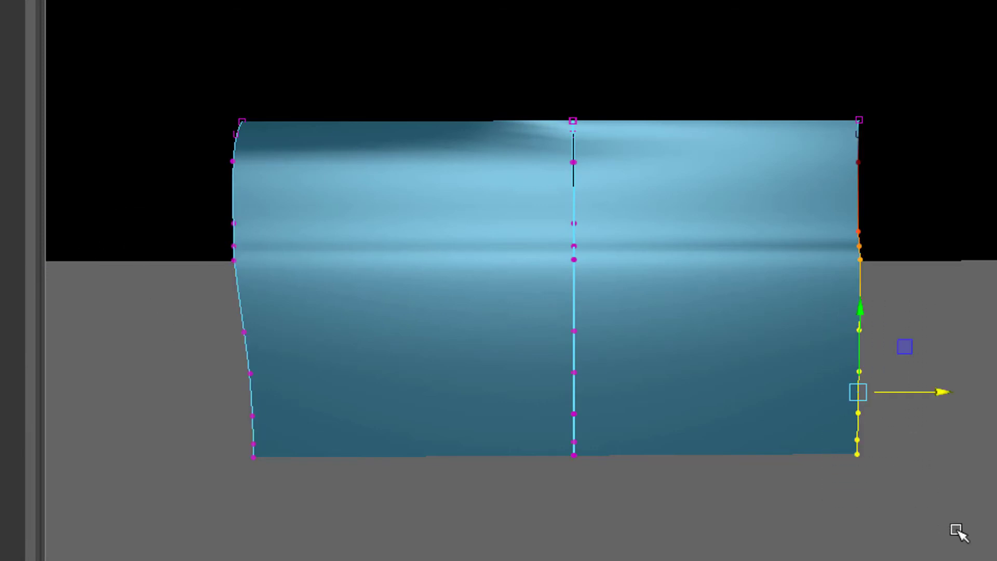
pyautogui.moveTo(797, 398); pyautogui.dragTo(938, 508)
pyautogui.moveTo(953, 439); pyautogui.dragTo(802, 439)
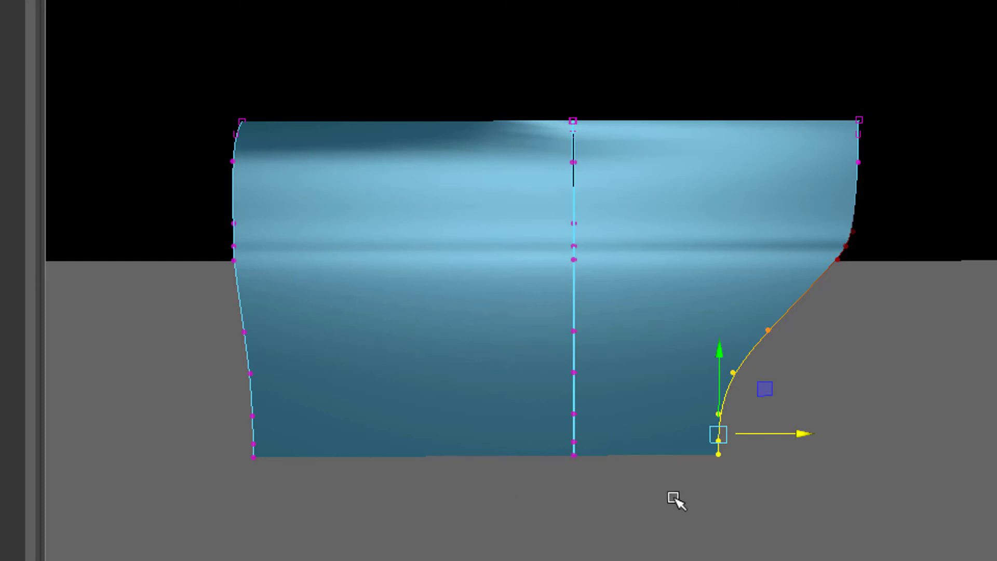
# - Select the middle control vertices along the seam between the panels and shift them sideways with soft selection
pyautogui.keyDown('alt'); pyautogui.moveTo(522, 501); pyautogui.dragTo(685, 556, button='right'); pyautogui.keyUp('alt')
pyautogui.keyDown('alt'); pyautogui.moveTo(685, 556); pyautogui.dragTo(519, 560); pyautogui.keyUp('alt')
pyautogui.keyDown('alt'); pyautogui.moveTo(519, 560); pyautogui.dragTo(428, 500, button='right'); pyautogui.keyUp('alt')
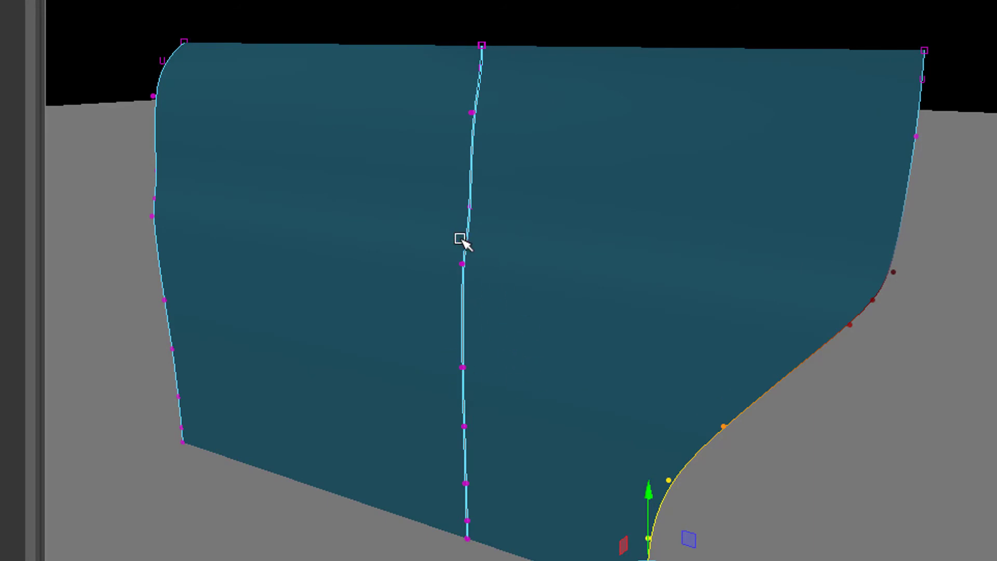
pyautogui.moveTo(486, 255); pyautogui.dragTo(447, 418)
pyautogui.press('f')
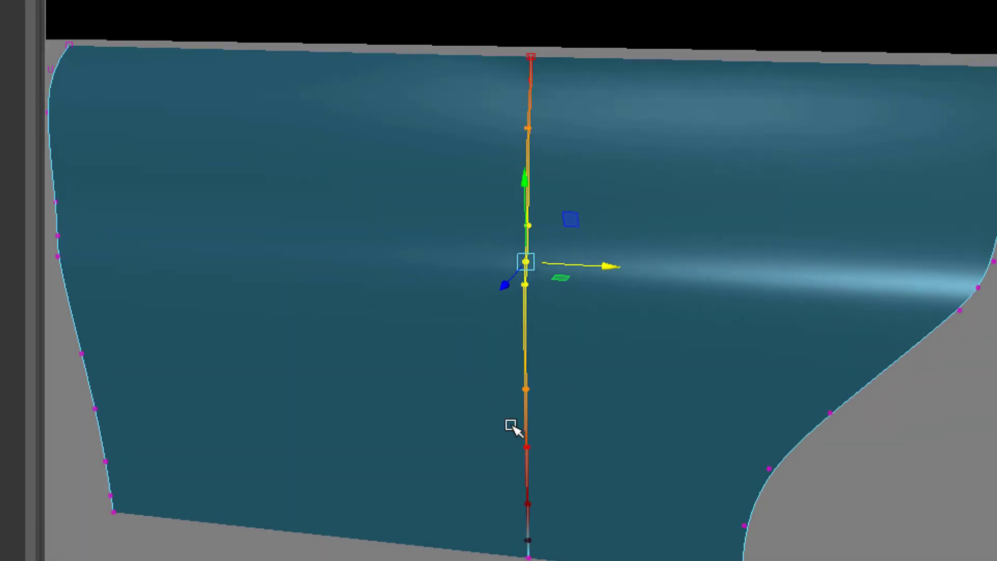
pyautogui.moveTo(615, 273); pyautogui.dragTo(447, 331)
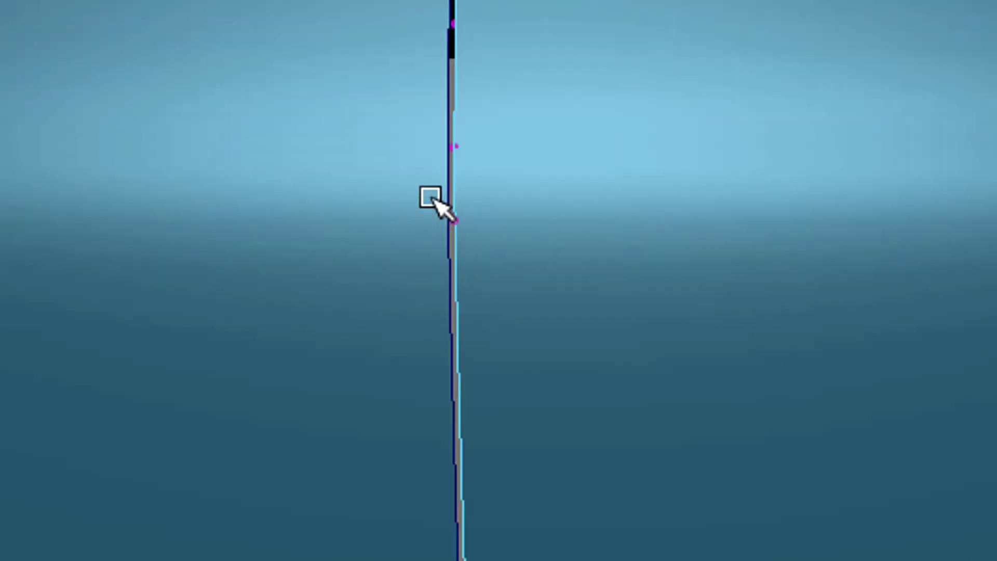
# - Try to move a middle control vertex of the seam curve sideways along X with soft selection
pyautogui.click(496, 331)
pyautogui.moveTo(613, 230); pyautogui.dragTo(996, 265)
pyautogui.moveTo(996, 265)
pyautogui.keyDown('alt'); pyautogui.mouseDown(button='right')
pyautogui.moveTo(996, 280)
pyautogui.moveTo(996, 259)
pyautogui.mouseUp(button='right'); pyautogui.keyUp('alt')
pyautogui.hotkey('ctrl', 'z')
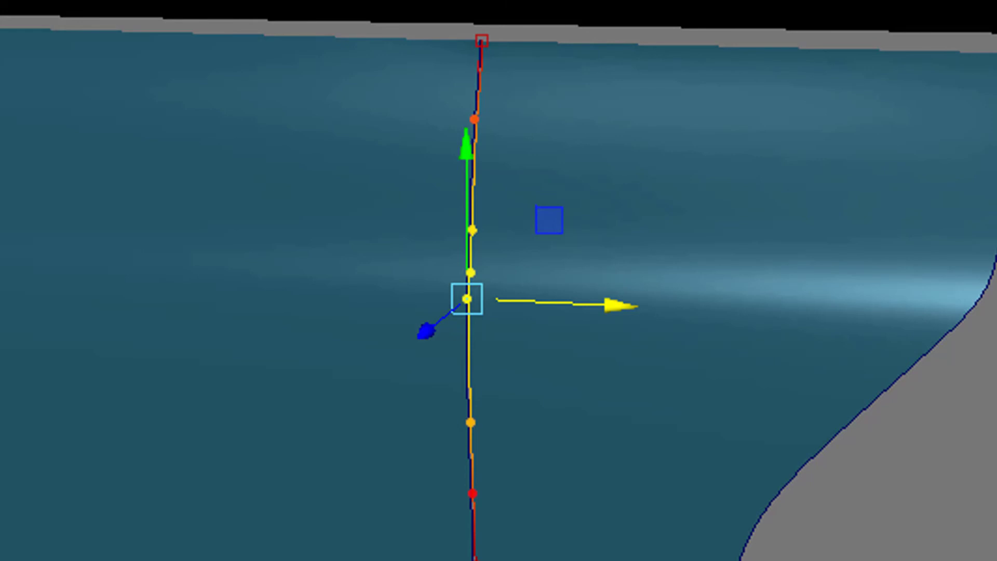
# - Move the area light along X closer to the panels with the Arnold render preview open
pyautogui.keyDown('alt'); pyautogui.moveTo(996, 265); pyautogui.dragTo(996, 283); pyautogui.keyUp('alt')
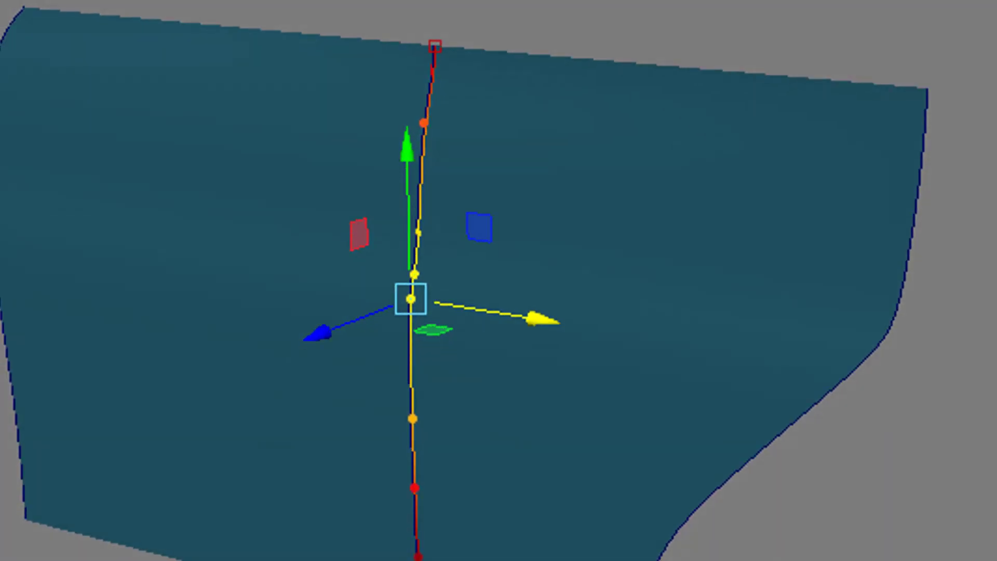
pyautogui.keyDown('alt'); pyautogui.moveTo(996, 283); pyautogui.dragTo(996, 299, button='right'); pyautogui.keyUp('alt')
pyautogui.keyDown('alt'); pyautogui.moveTo(996, 298); pyautogui.dragTo(996, 303); pyautogui.keyUp('alt')
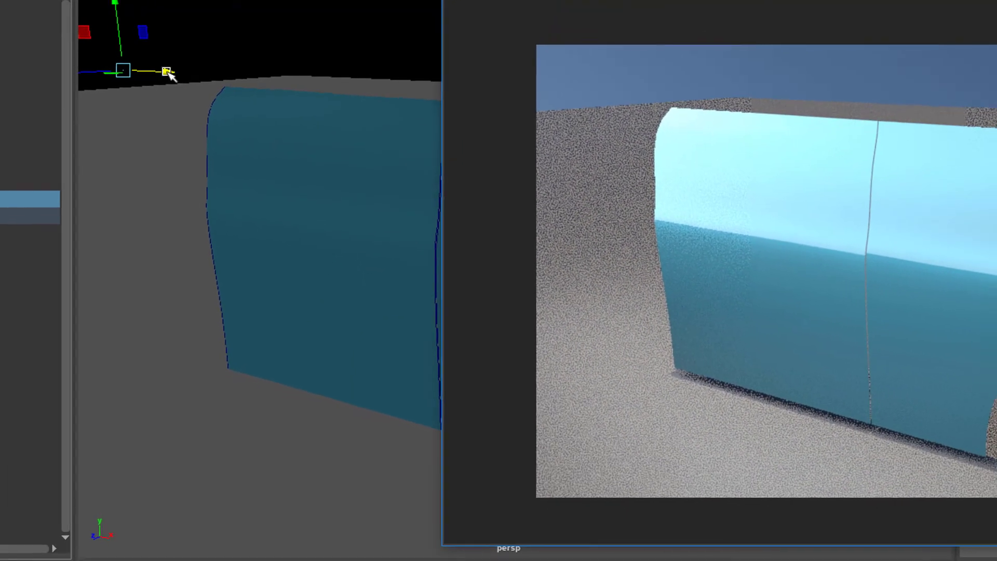
pyautogui.moveTo(156, 56); pyautogui.dragTo(180, 62)
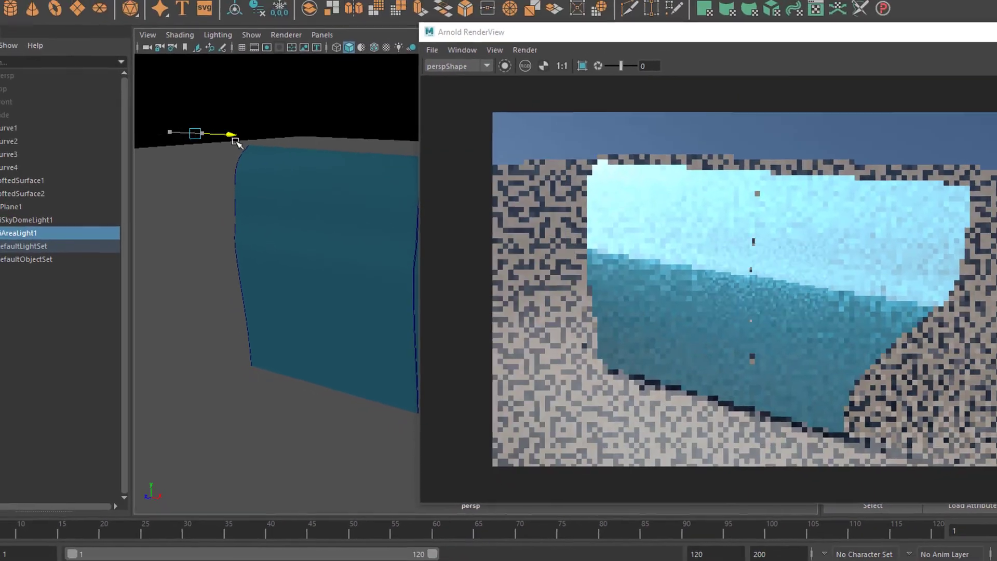
pyautogui.press('w')
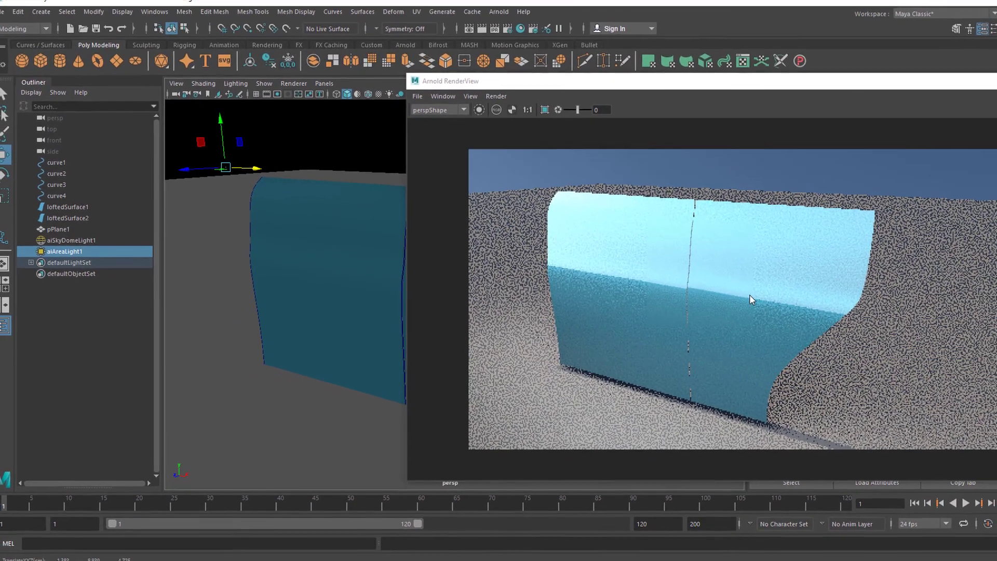